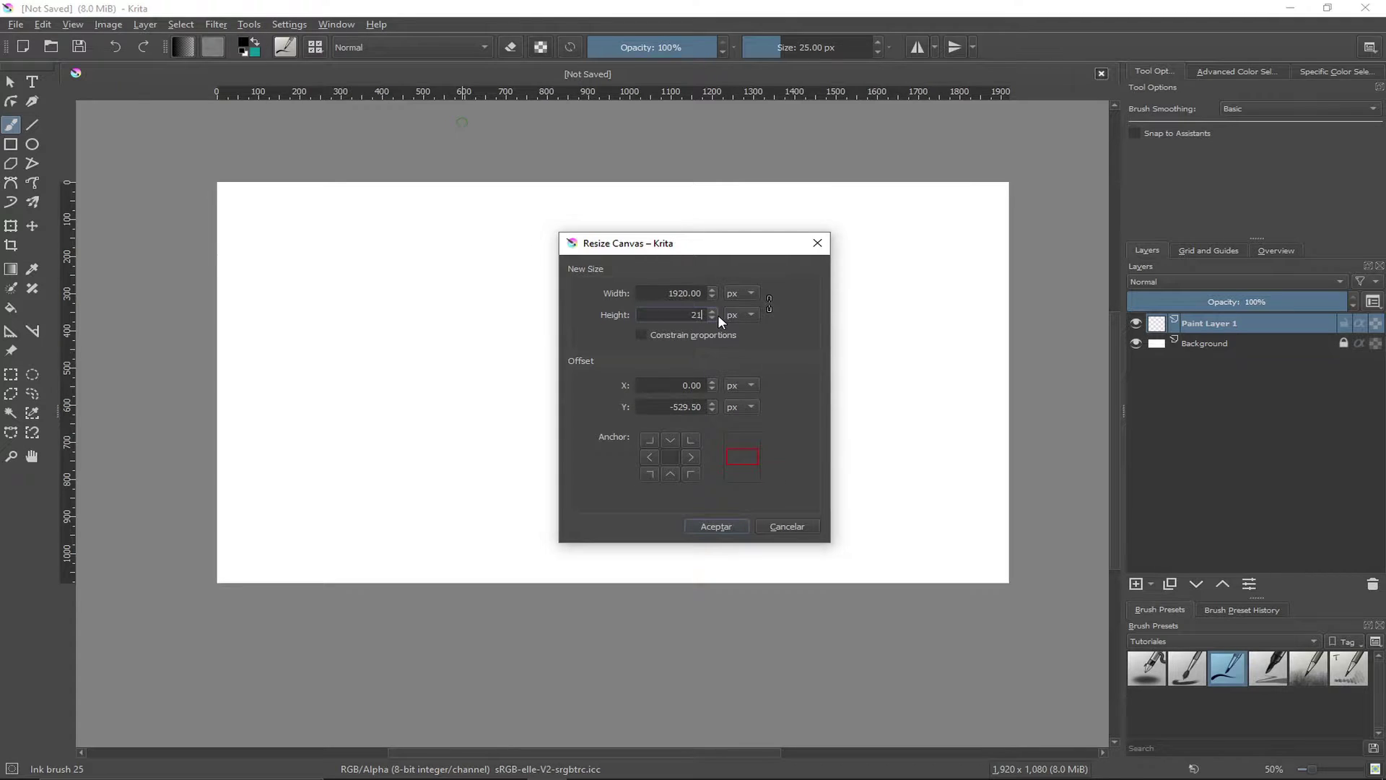
Step: Resize the canvas height to 2160 px, anchoring the existing image at the top so the added space extends below
{"action": "type", "text": "60"}
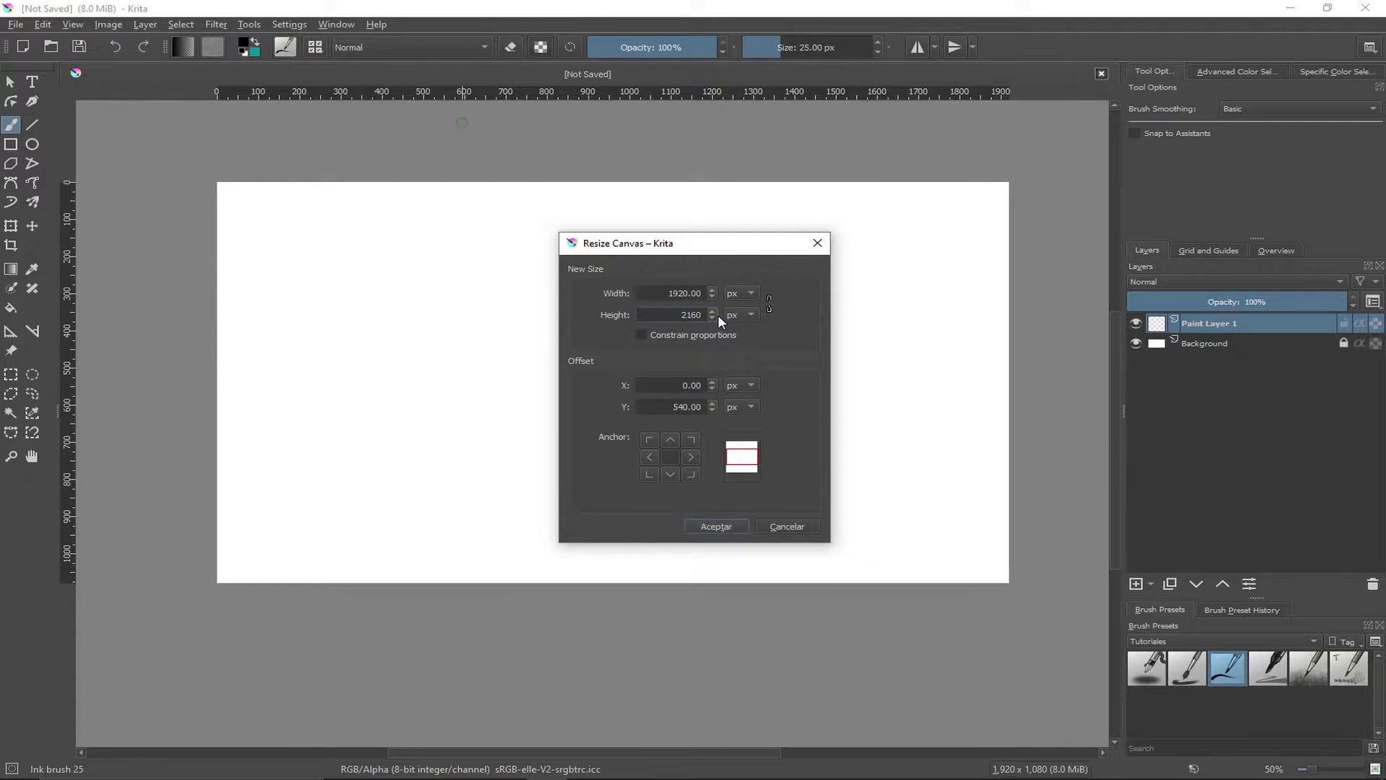
{"action": "left_click", "coordinate": [670, 440]}
{"action": "left_click", "coordinate": [729, 526]}
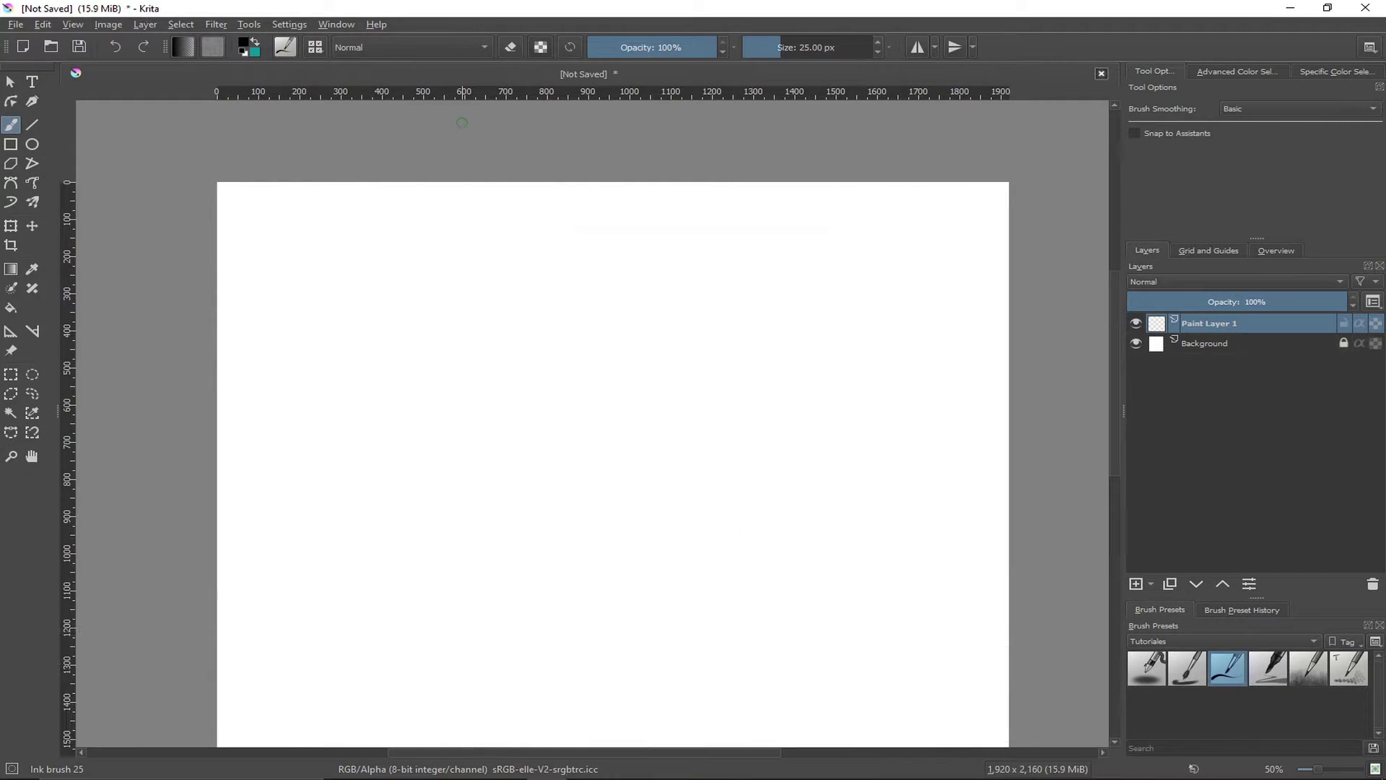
{"action": "scroll", "coordinate": [720, 535], "scroll_direction": "down", "scroll_amount": 3}
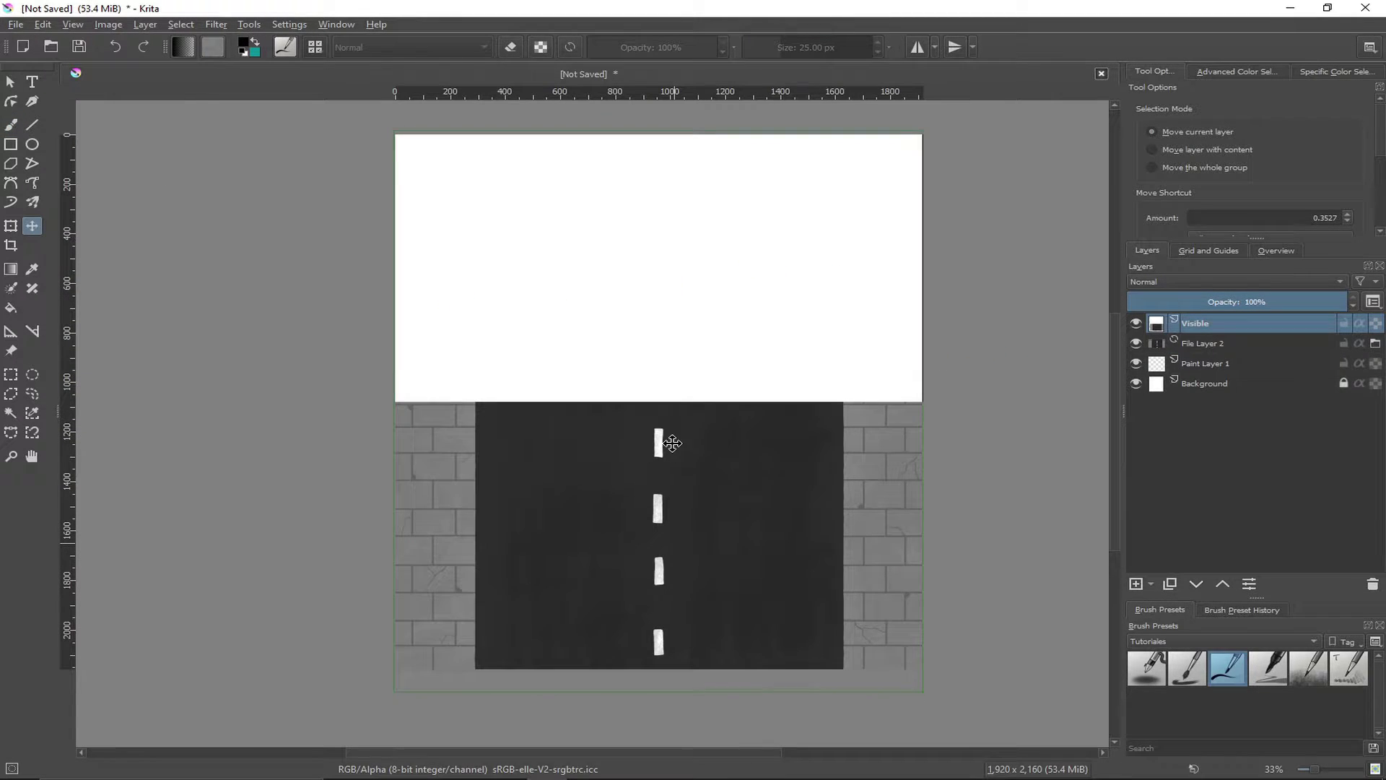
Step: Move the merged road copy up to fill the blank upper half of the canvas above the existing road
{"action": "left_click_drag", "start_coordinate": [672, 436], "coordinate": [669, 267]}
{"action": "scroll", "coordinate": [942, 348], "scroll_direction": "down", "scroll_amount": 2}
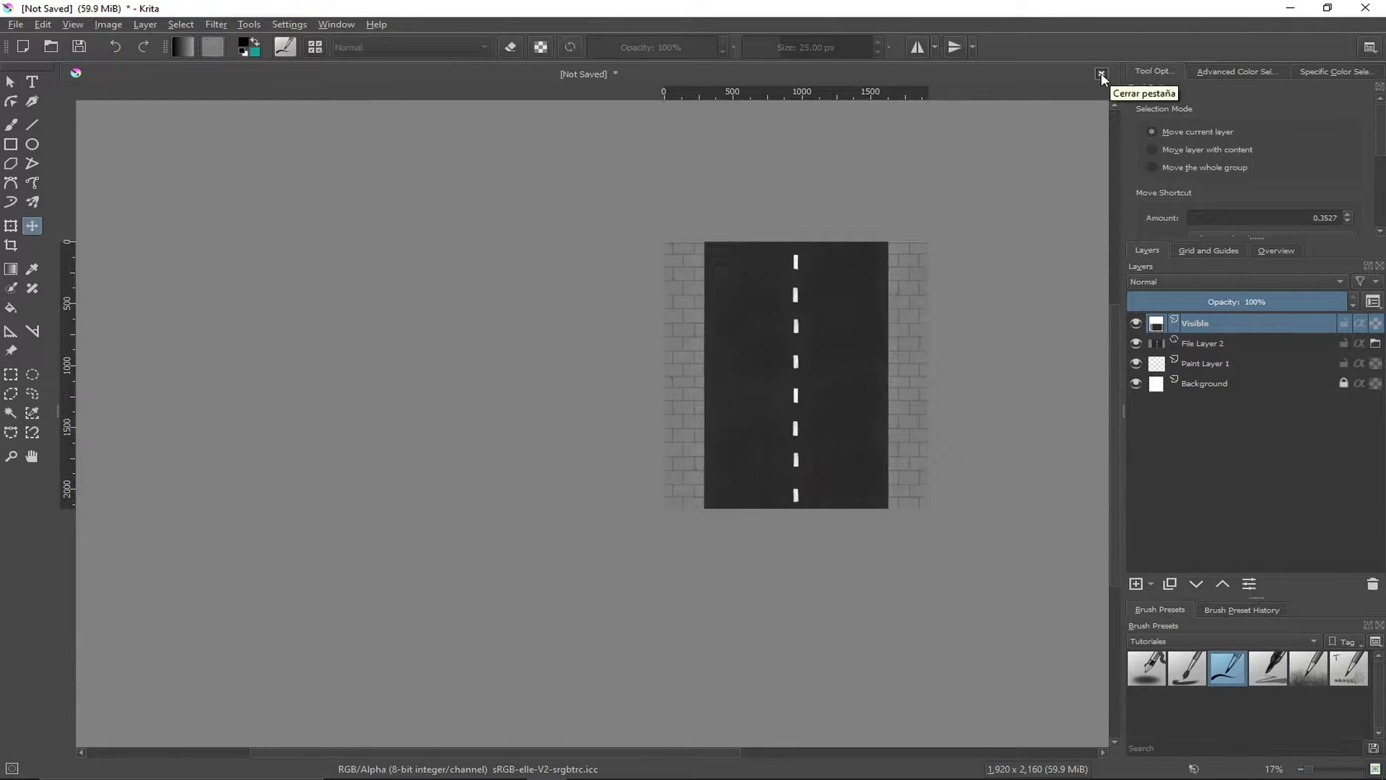
Step: Close the untitled road document without saving it and start a new file
{"action": "left_click", "coordinate": [1102, 74]}
{"action": "left_click", "coordinate": [705, 414]}
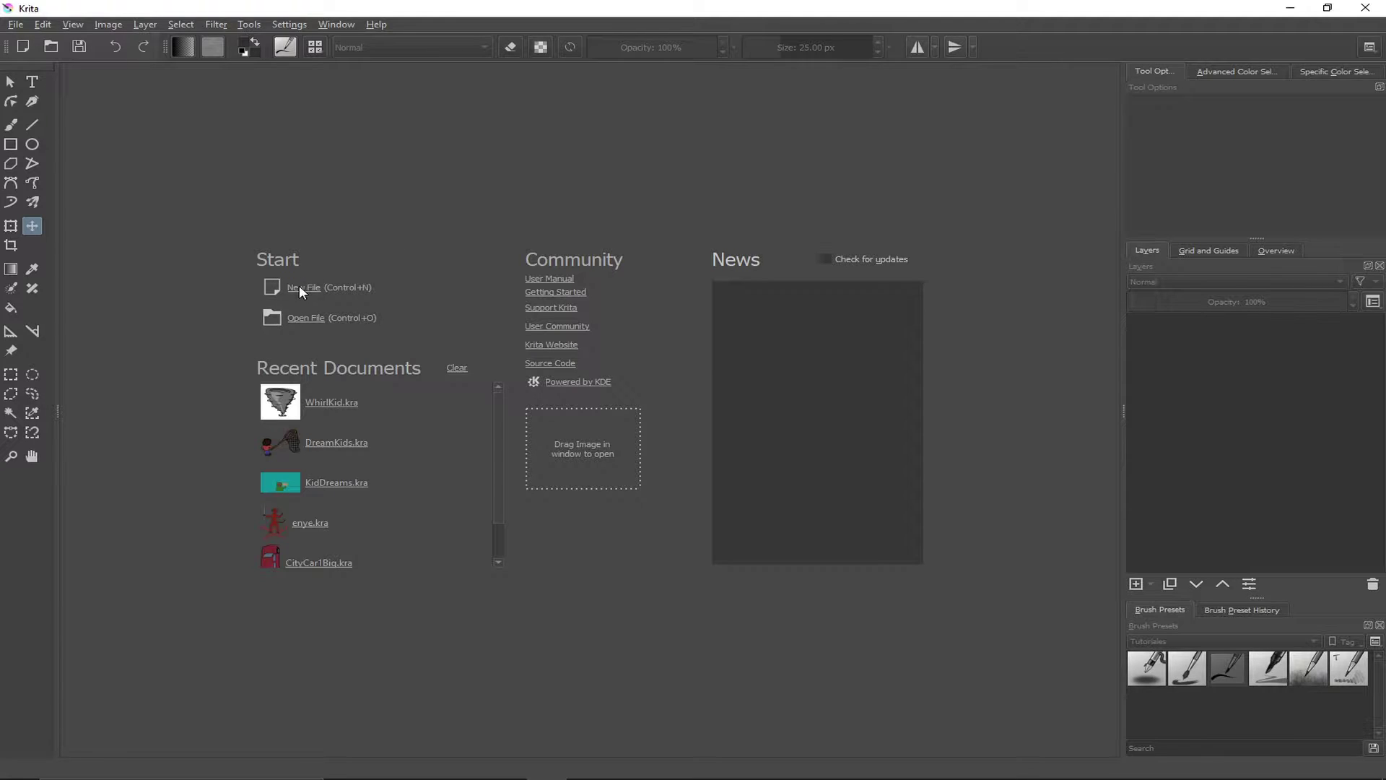
{"action": "left_click", "coordinate": [299, 287]}
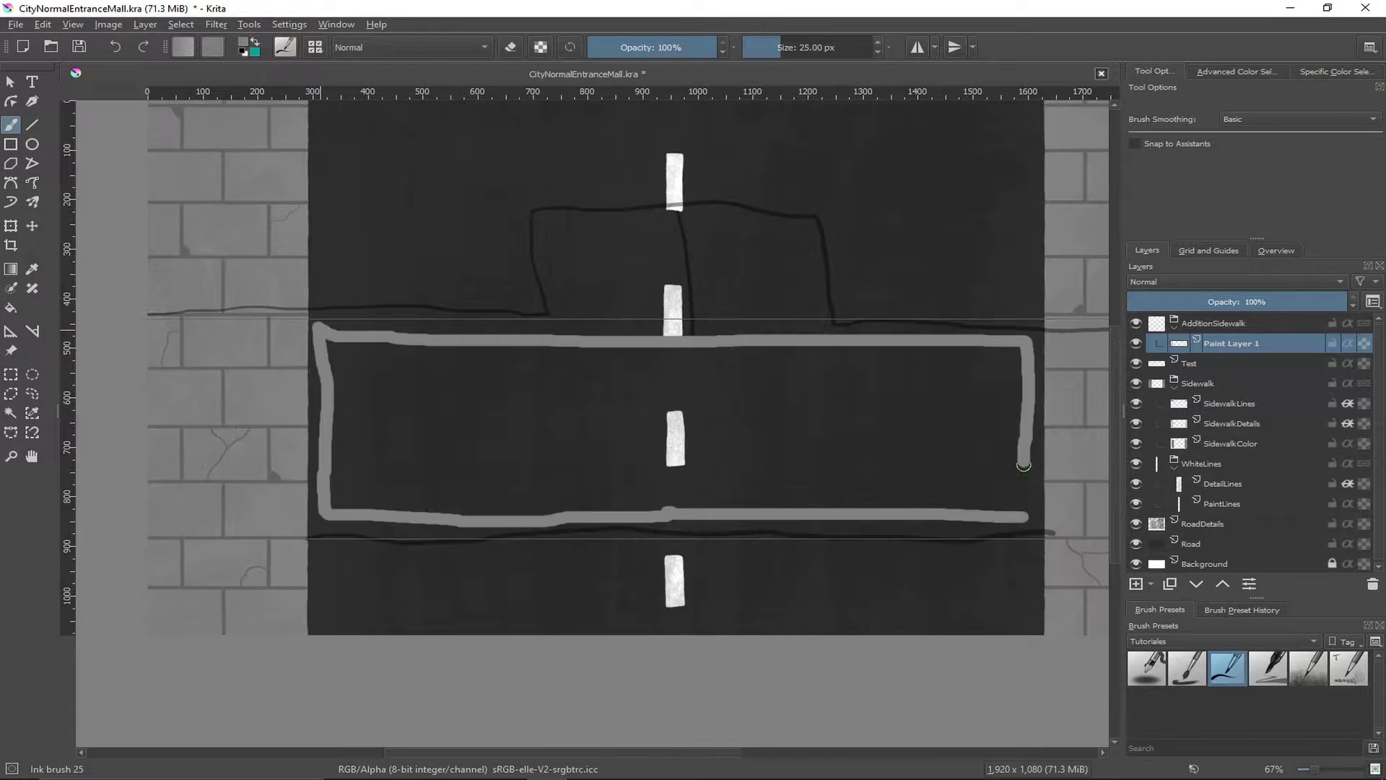
Step: Paint the outlined strip across the road sidewalk grey on Paint Layer 1 of the AdditionSidewalk group
{"action": "mouse_move", "coordinate": [1024, 462]}
{"action": "left_mouse_down"}
{"action": "mouse_move", "coordinate": [1025, 512]}
{"action": "mouse_move", "coordinate": [959, 402]}
{"action": "mouse_move", "coordinate": [789, 464]}
{"action": "mouse_move", "coordinate": [773, 433]}
{"action": "left_mouse_up"}
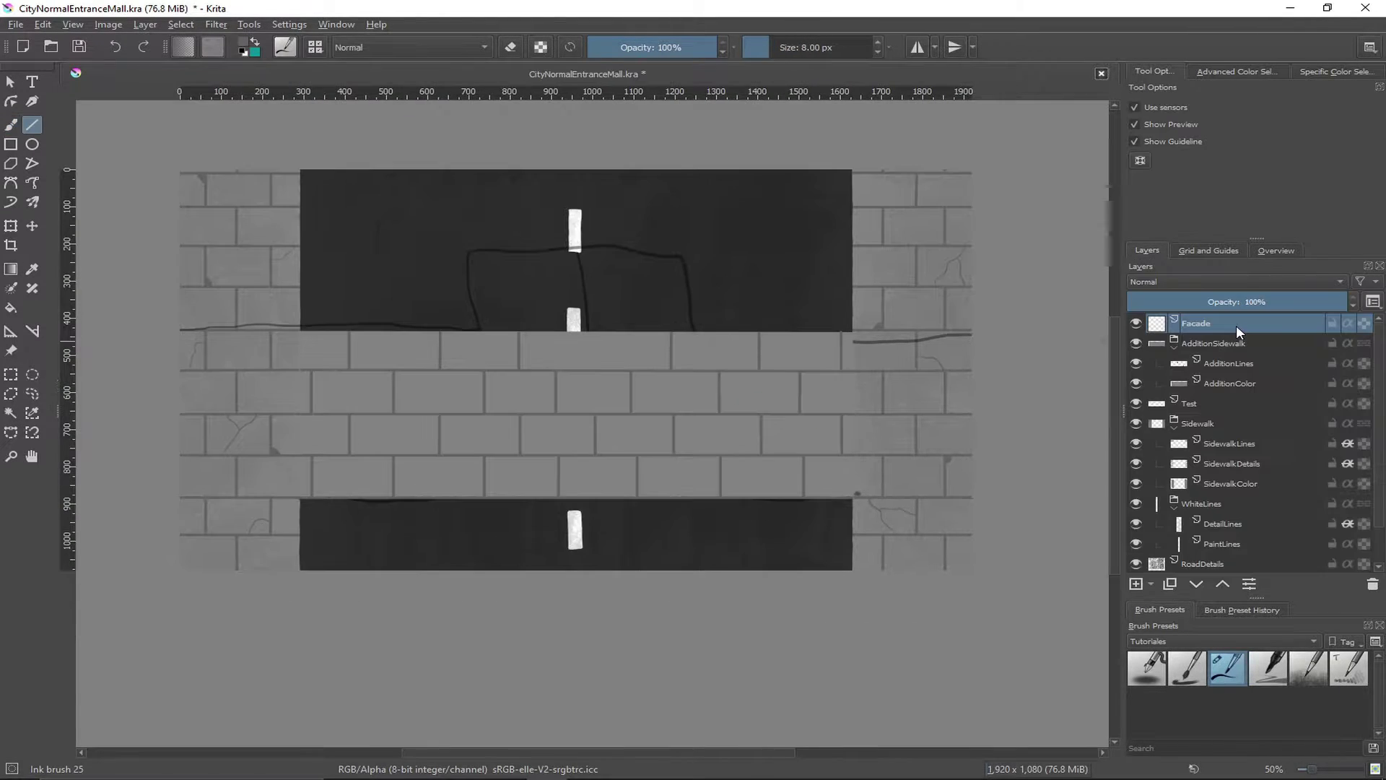
Step: Place the facade paint layer inside a group named Facade and name the layer FacadeColor
{"action": "key", "text": "Insert"}
{"action": "double_click", "coordinate": [1227, 323]}
{"action": "type", "text": "Fac"}
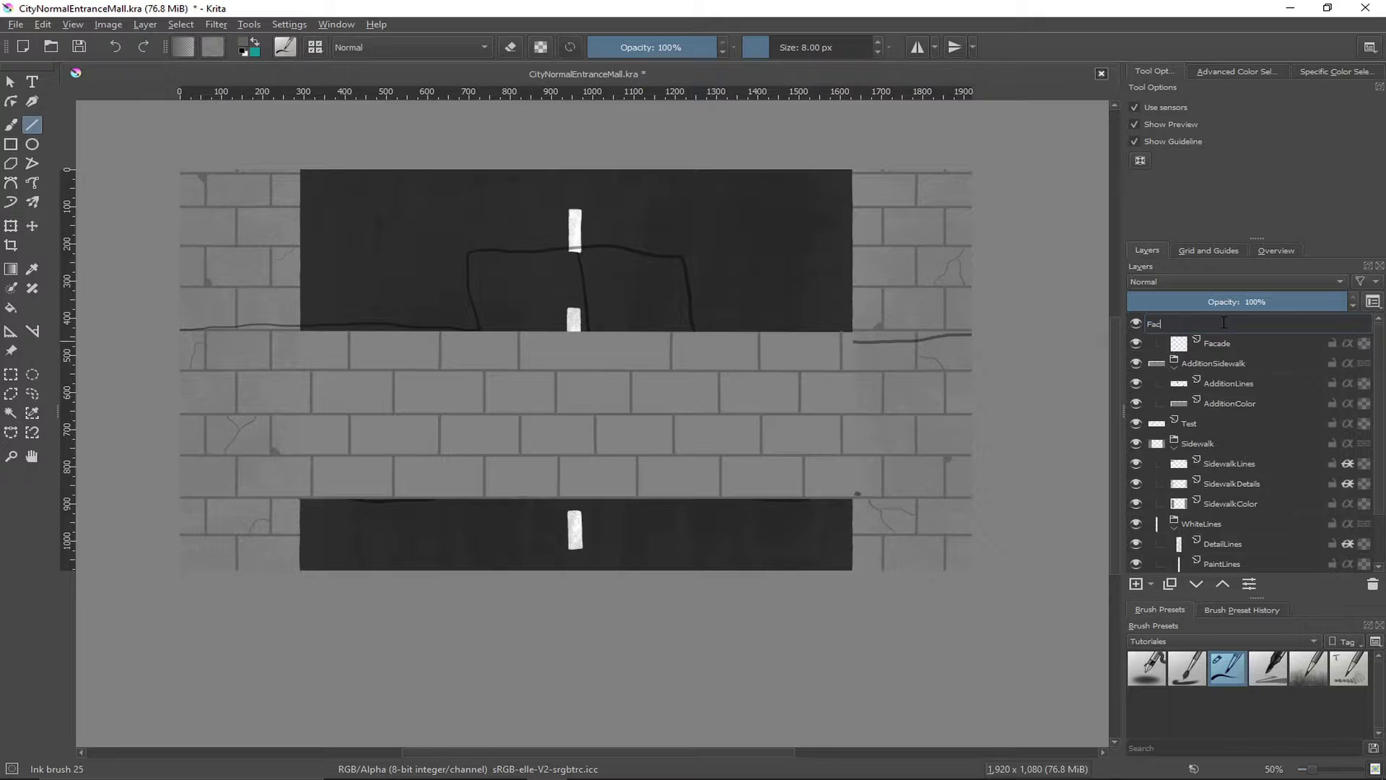
{"action": "type", "text": "adeColor"}
{"action": "key", "text": "Return"}
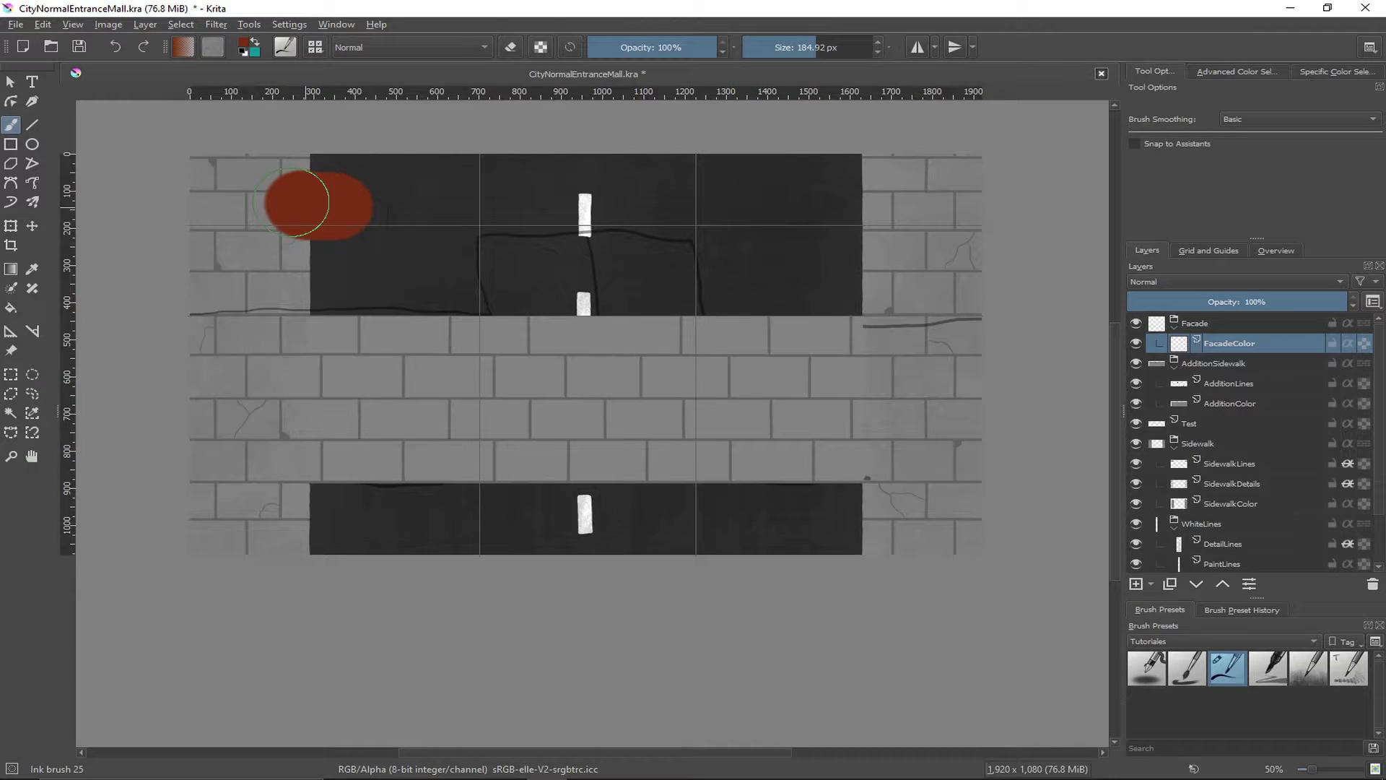
Step: Paint the mall facade brick red on the FacadeColor layer, using the guides around the doorway
{"action": "mouse_move", "coordinate": [310, 201]}
{"action": "left_mouse_down"}
{"action": "mouse_move", "coordinate": [185, 170]}
{"action": "mouse_move", "coordinate": [362, 169]}
{"action": "mouse_move", "coordinate": [369, 214]}
{"action": "mouse_move", "coordinate": [387, 213]}
{"action": "mouse_move", "coordinate": [392, 170]}
{"action": "left_mouse_up"}
{"action": "left_click_drag", "start_coordinate": [507, 426], "coordinate": [585, 425]}
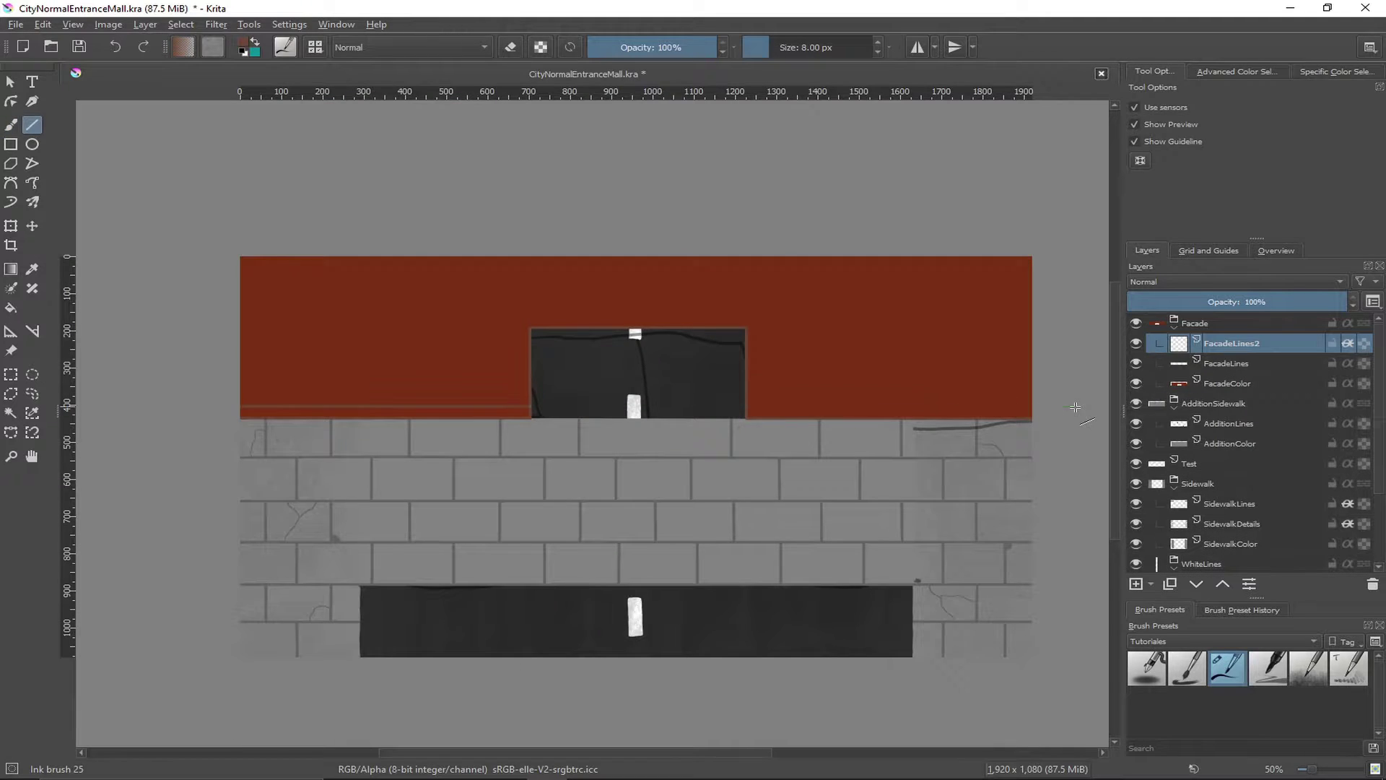
Step: Draw horizontal mortar lines across the facade and short vertical brick joints on the FacadeLines2 layer with the 8 px line tool
{"action": "left_click_drag", "start_coordinate": [137, 265], "coordinate": [959, 267]}
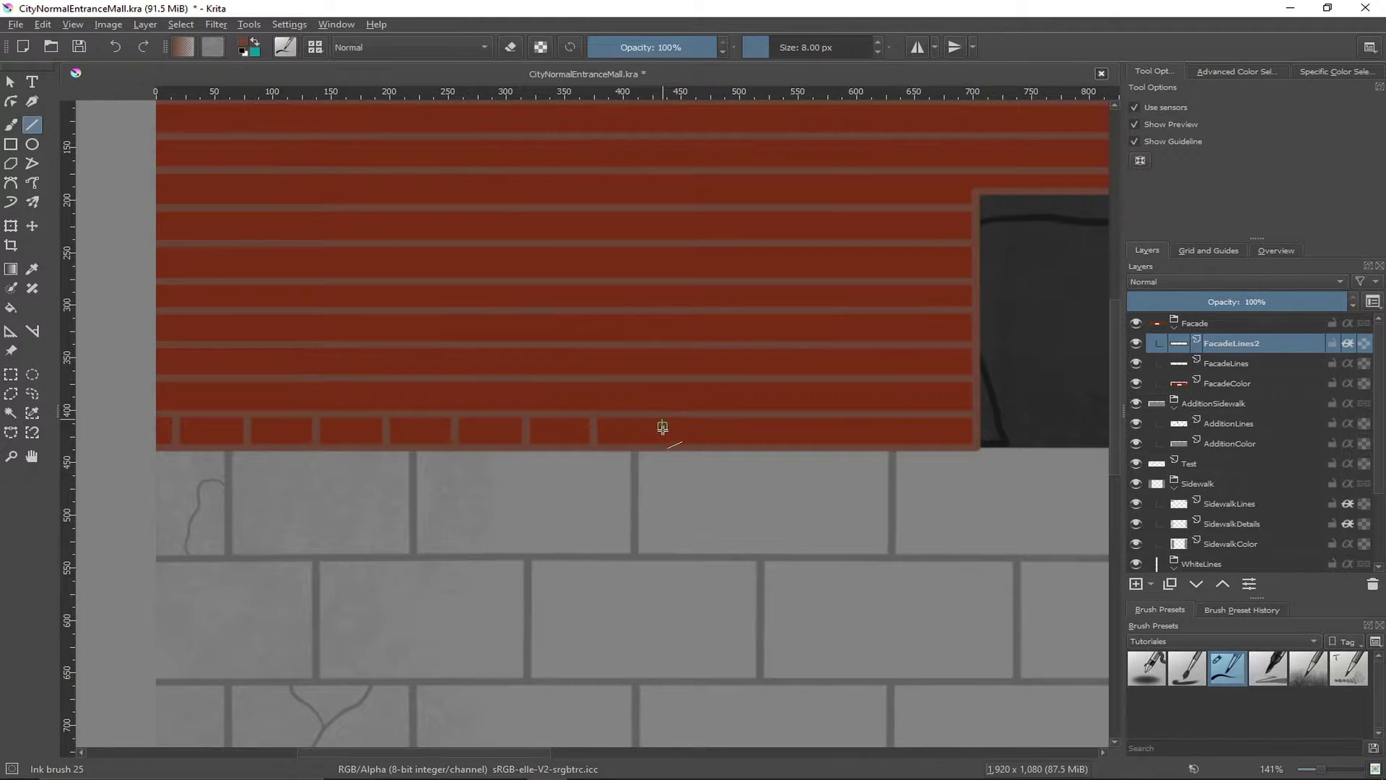
{"action": "key", "text": "plus"}
{"action": "key", "text": "plus"}
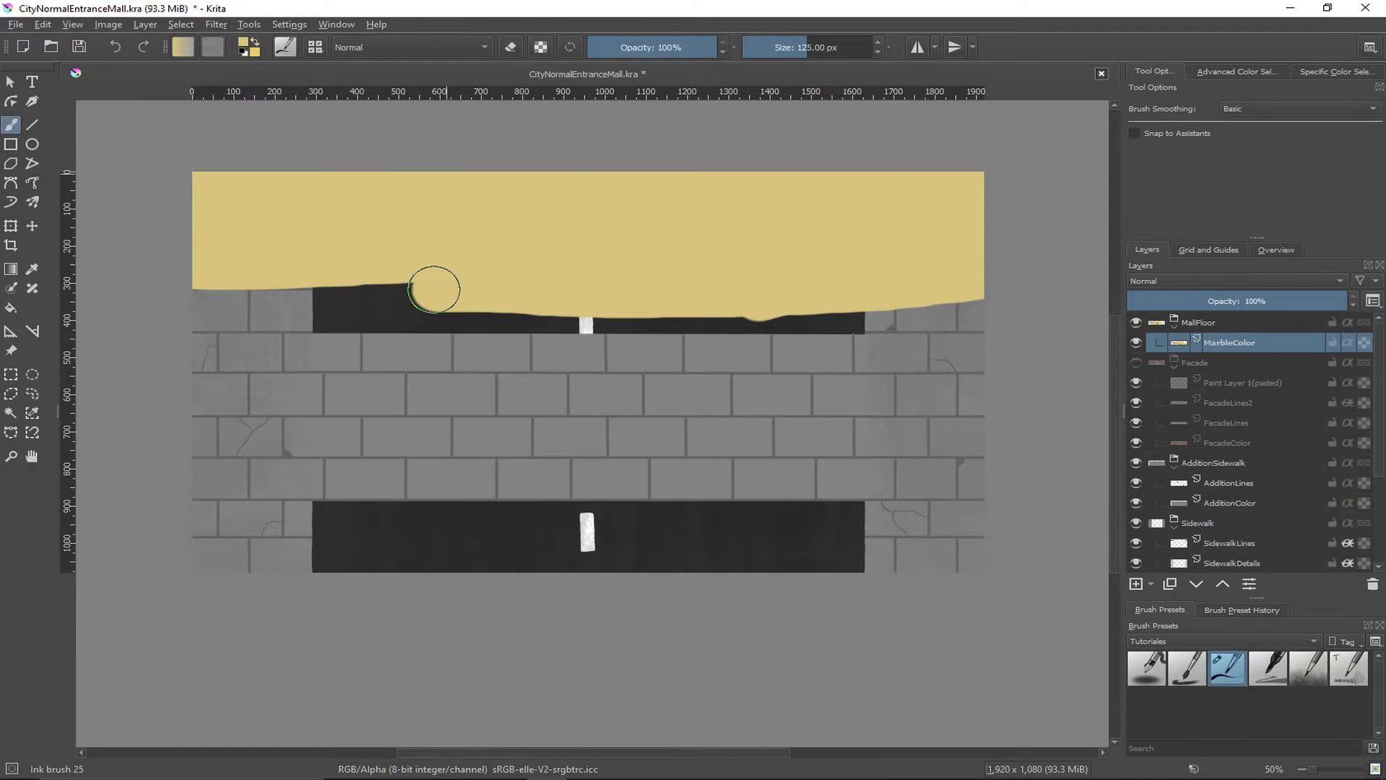
Step: Paint the mall floor pale yellow on the MarbleColor layer with a 125 px brush, filling the whole doorway opening
{"action": "left_click_drag", "start_coordinate": [436, 289], "coordinate": [192, 294]}
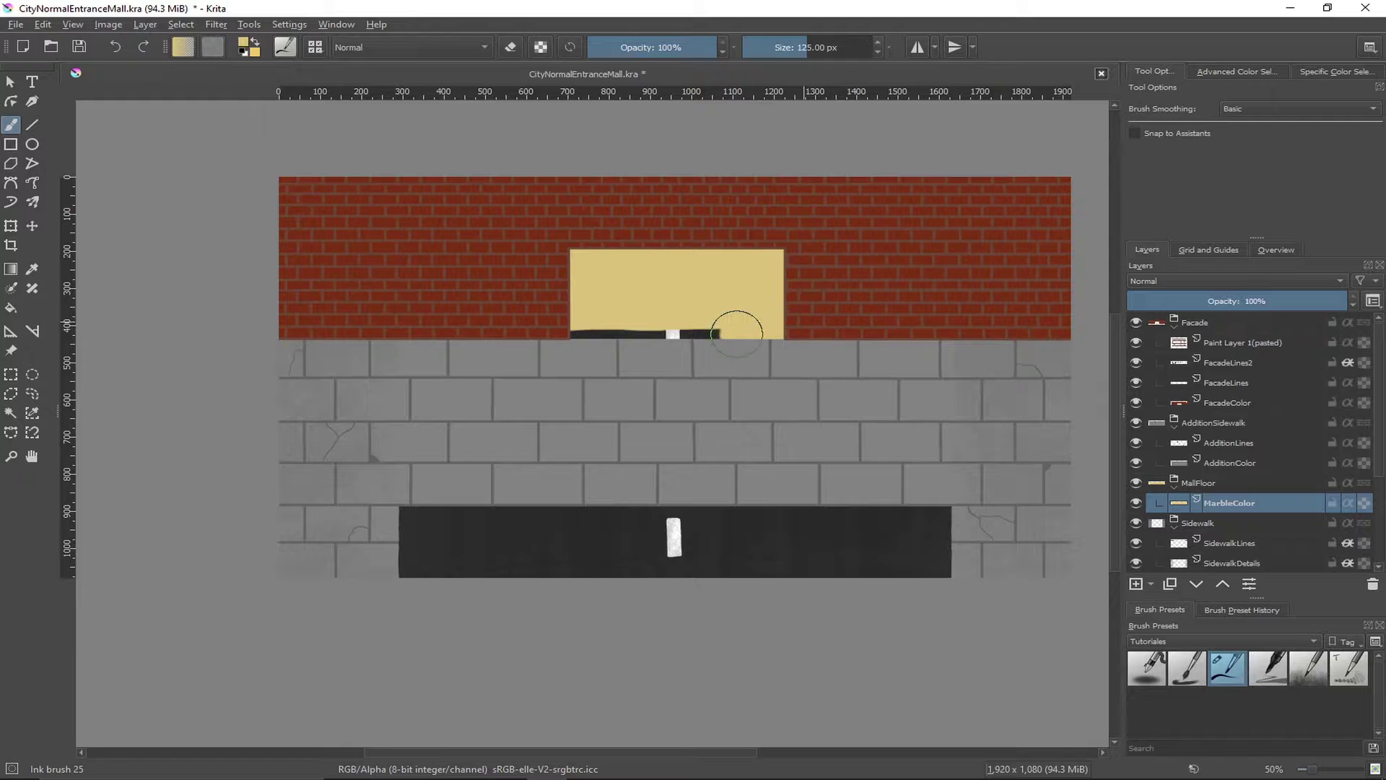
{"action": "left_click_drag", "start_coordinate": [737, 333], "coordinate": [567, 336]}
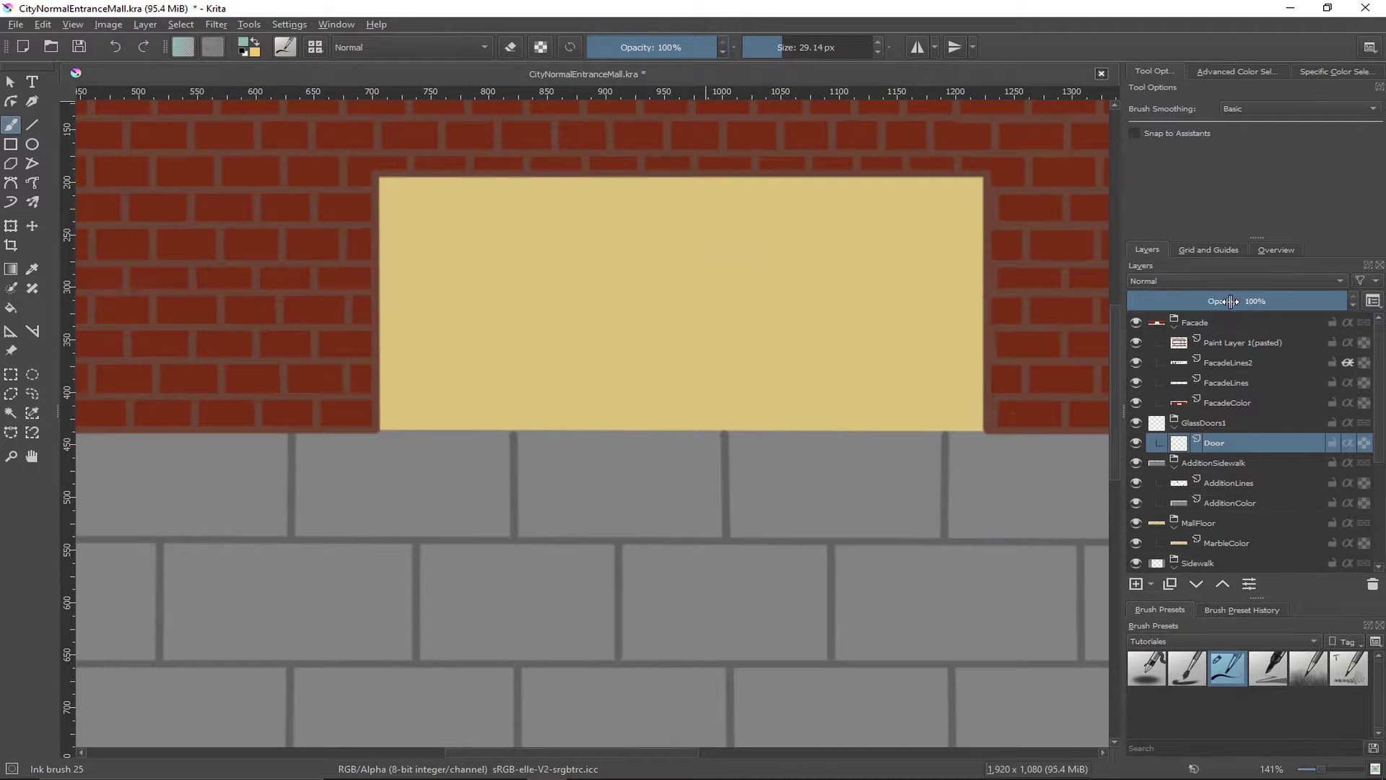
Step: Set the Door layer's opacity to 36% and paint the pale green glass doors over the doorway
{"action": "left_click_drag", "start_coordinate": [1236, 301], "coordinate": [1231, 301]}
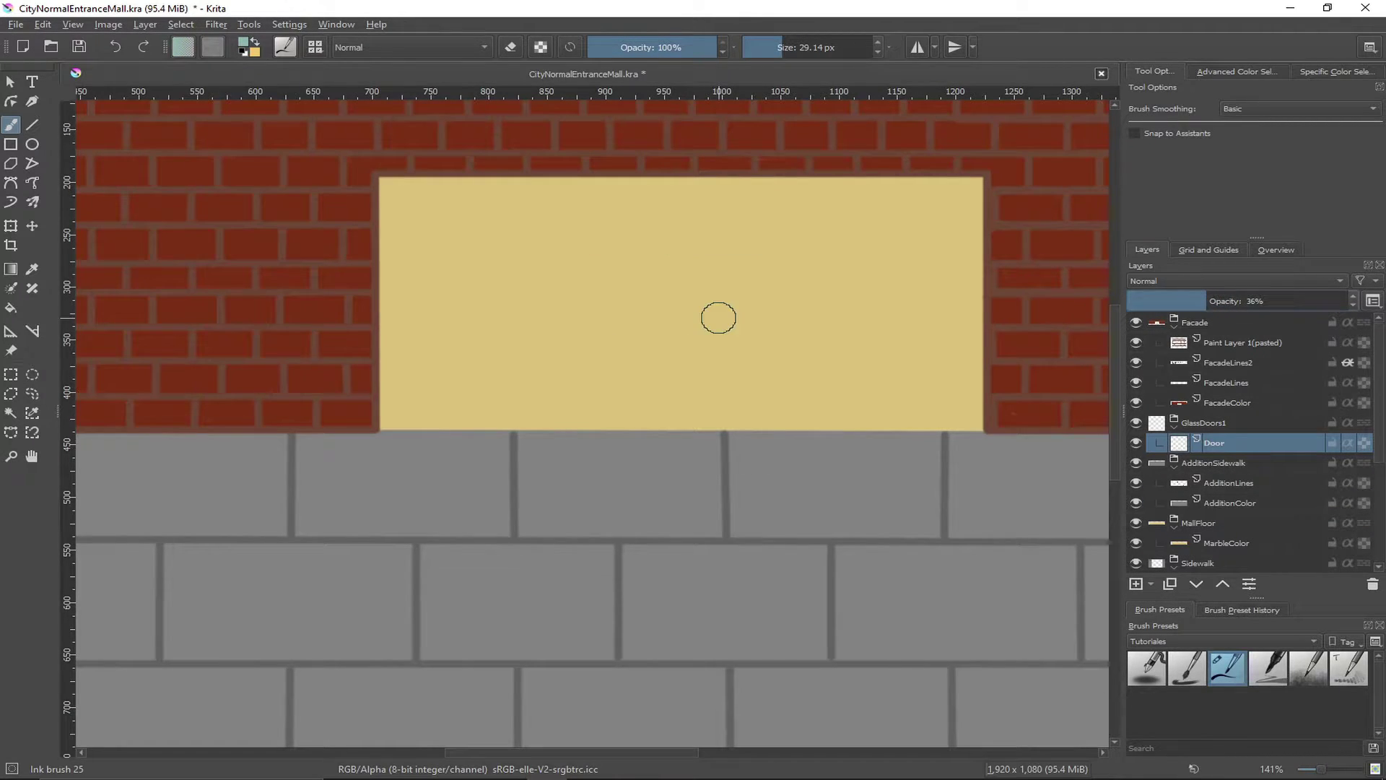
{"action": "left_click_drag", "start_coordinate": [772, 311], "coordinate": [594, 328]}
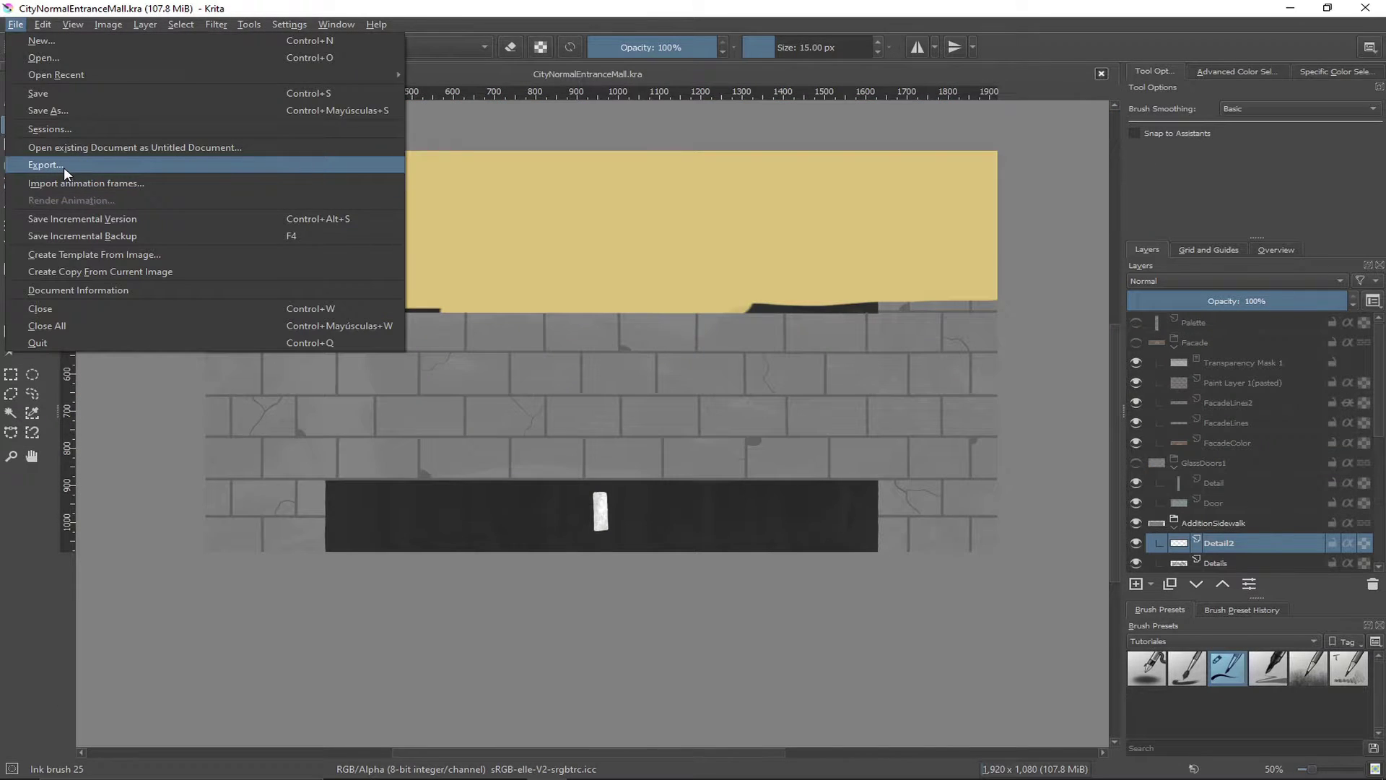
Step: Export the floor and sidewalk artwork and the brick facade artwork as separate images
{"action": "key", "text": "Escape"}
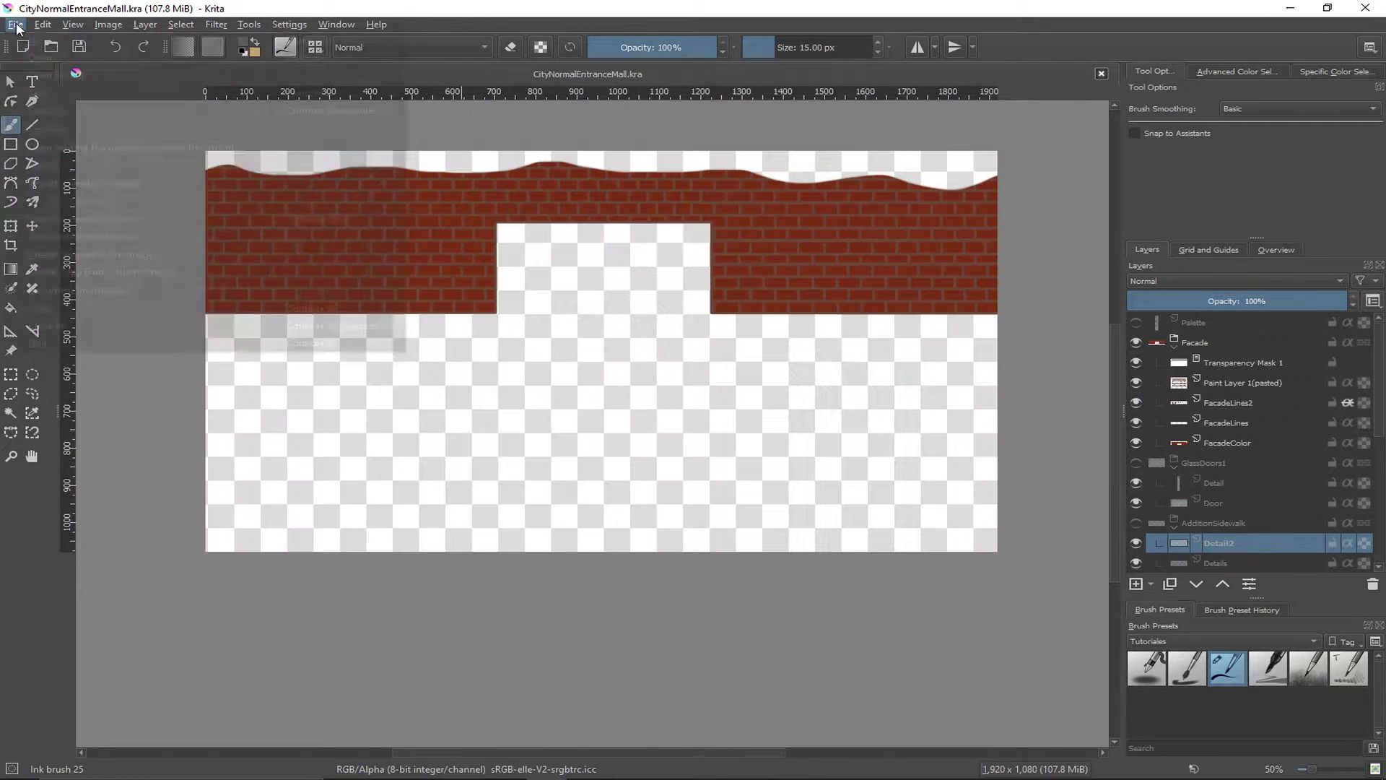
{"action": "left_click", "coordinate": [15, 24]}
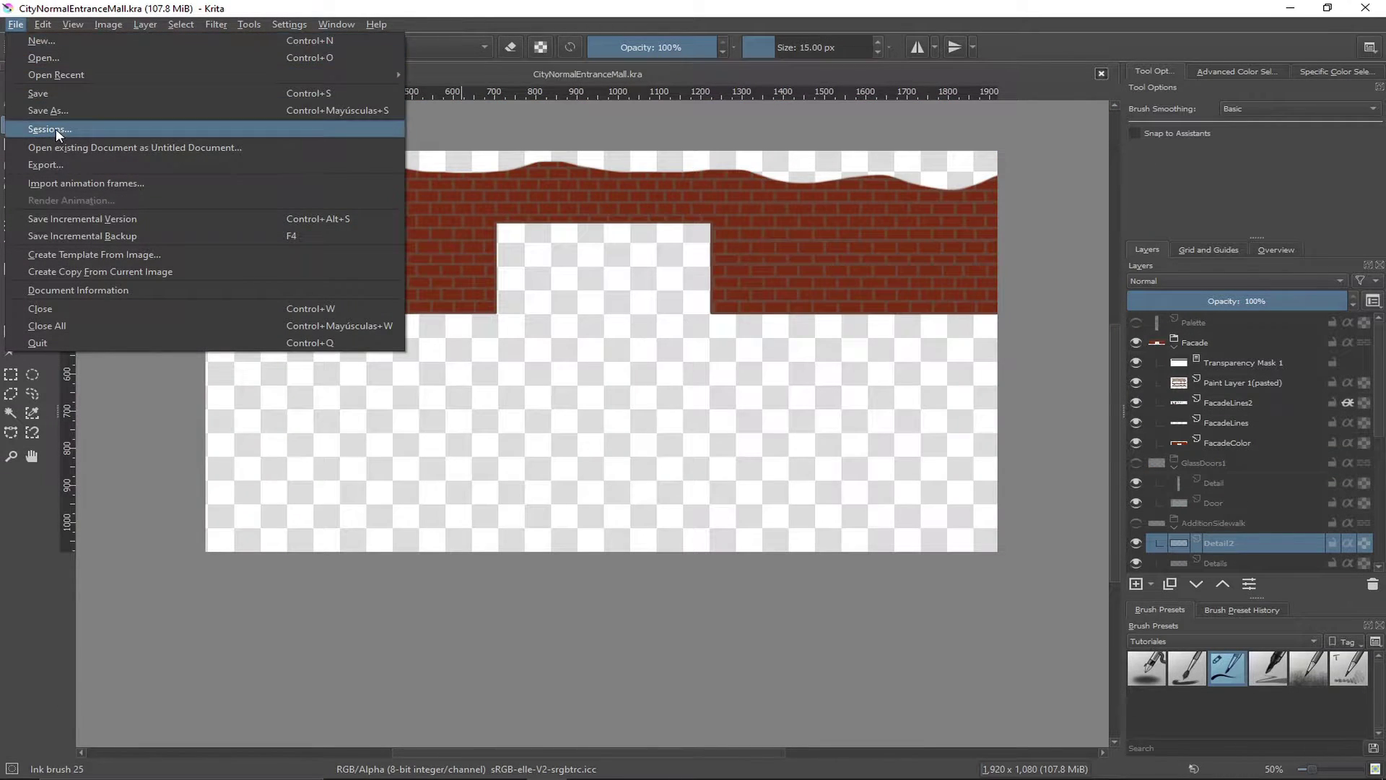
{"action": "key", "text": "Escape"}
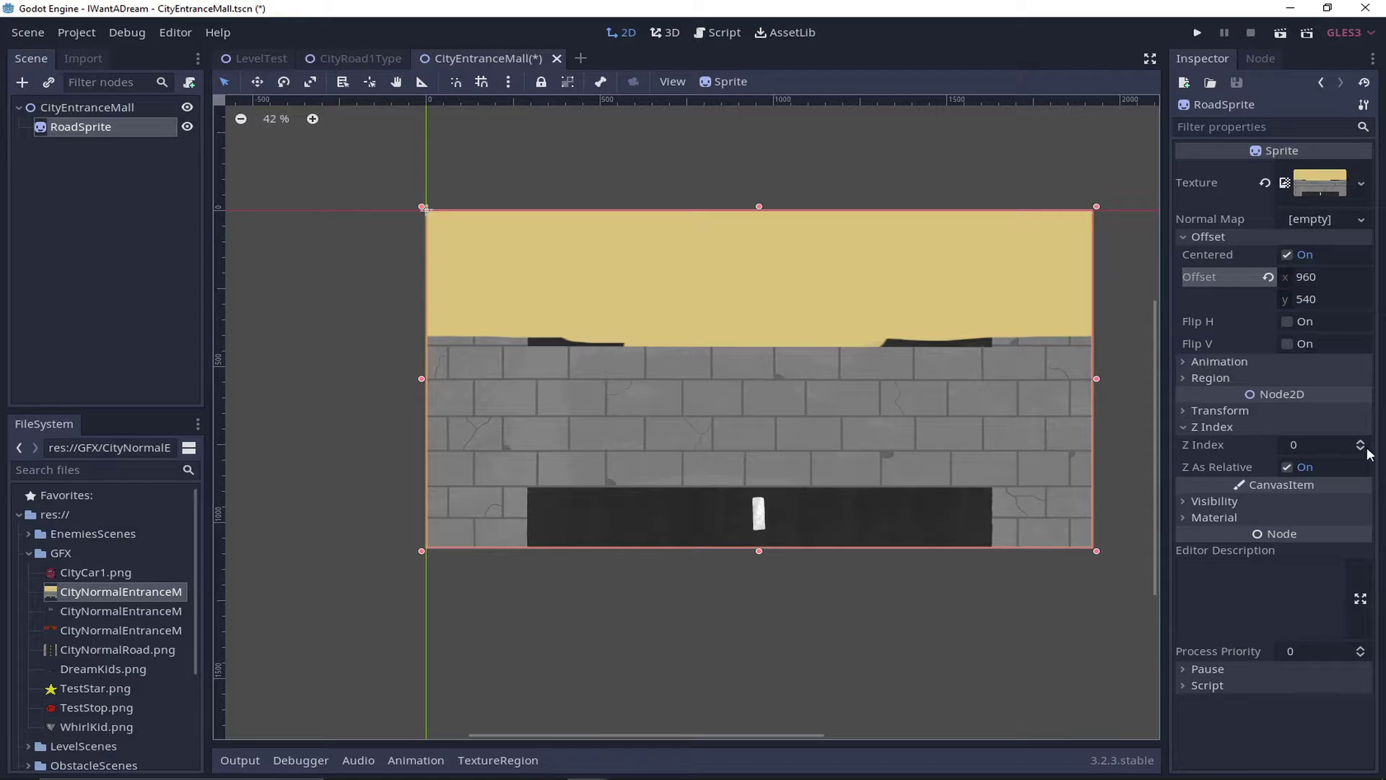
Step: Switch to Godot and lower the Z index of RoadSprite in the CityEntranceMall scene
{"action": "left_click", "coordinate": [1363, 453]}
{"action": "left_click", "coordinate": [1363, 452]}
{"action": "left_click", "coordinate": [1365, 455]}
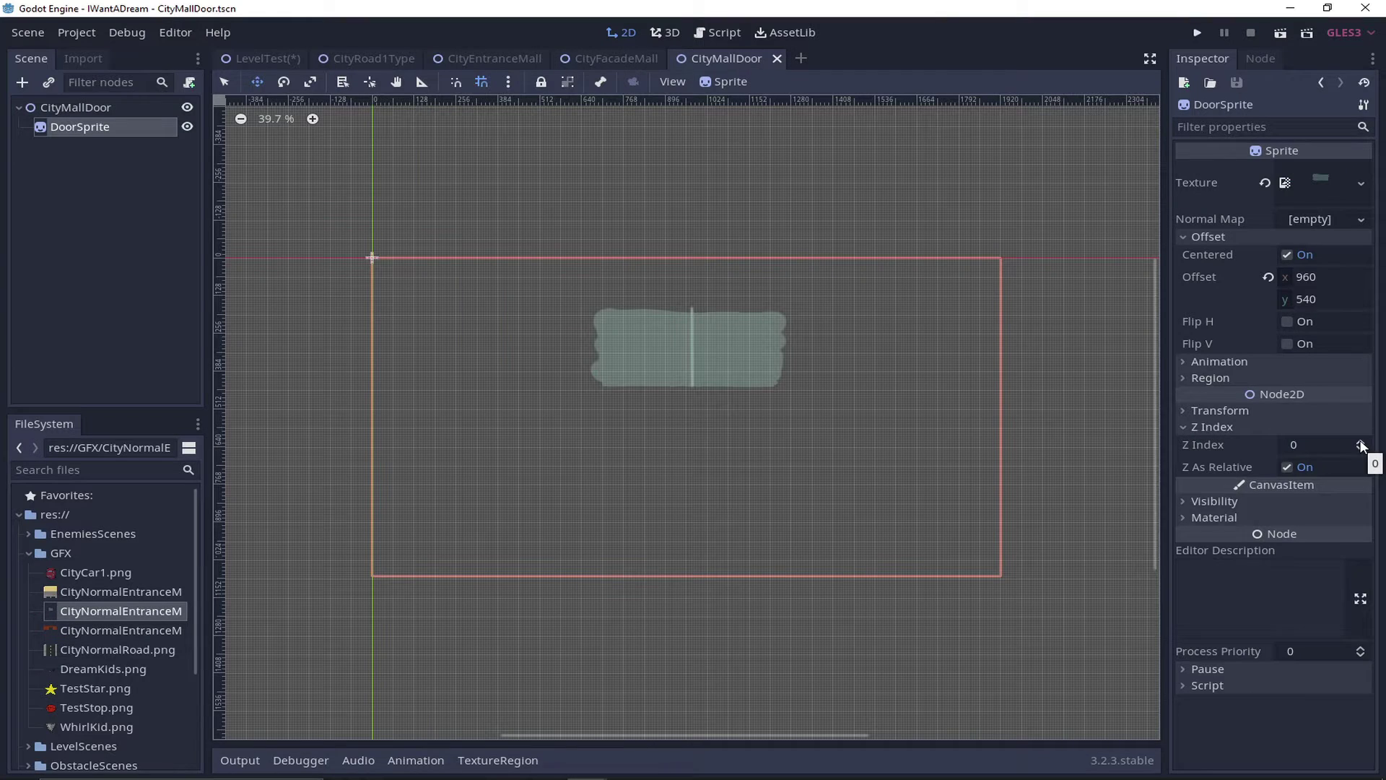
Step: Set DoorSprite's Z index to 4 in the CityMallDoor scene and run the project
{"action": "left_click", "coordinate": [1362, 442]}
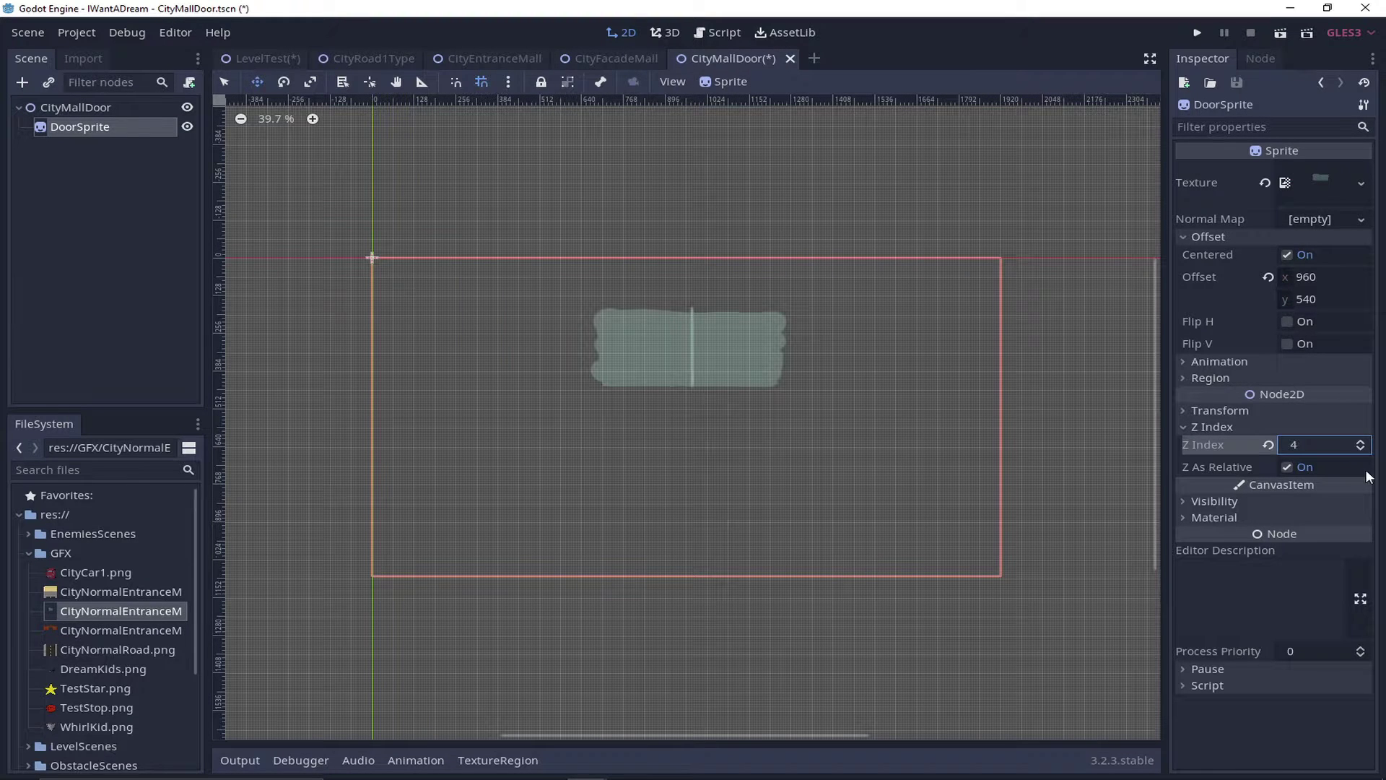
{"action": "key", "text": "F5"}
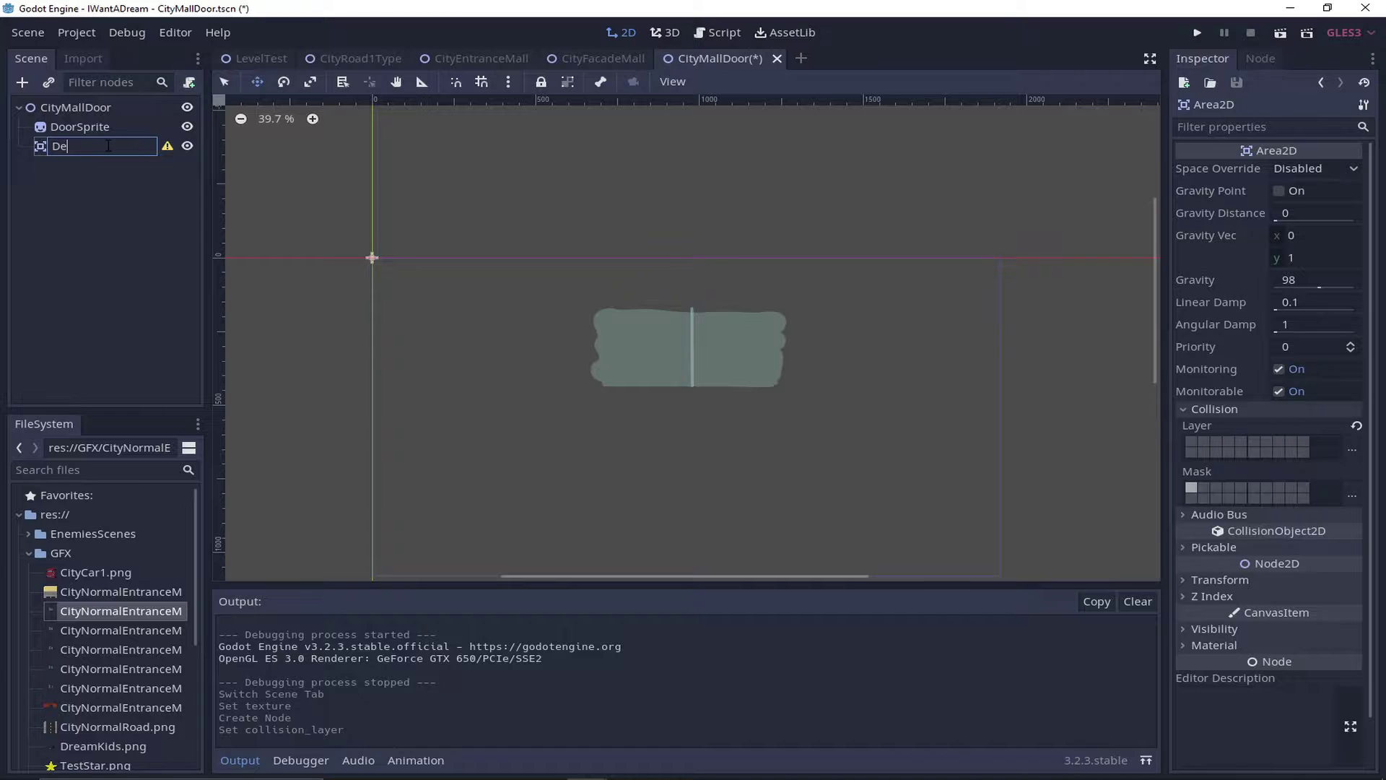
Step: Rename the Area2D node DetectionArea and make its rectangular collision shape taller just below the doors
{"action": "type", "text": "tectionArea"}
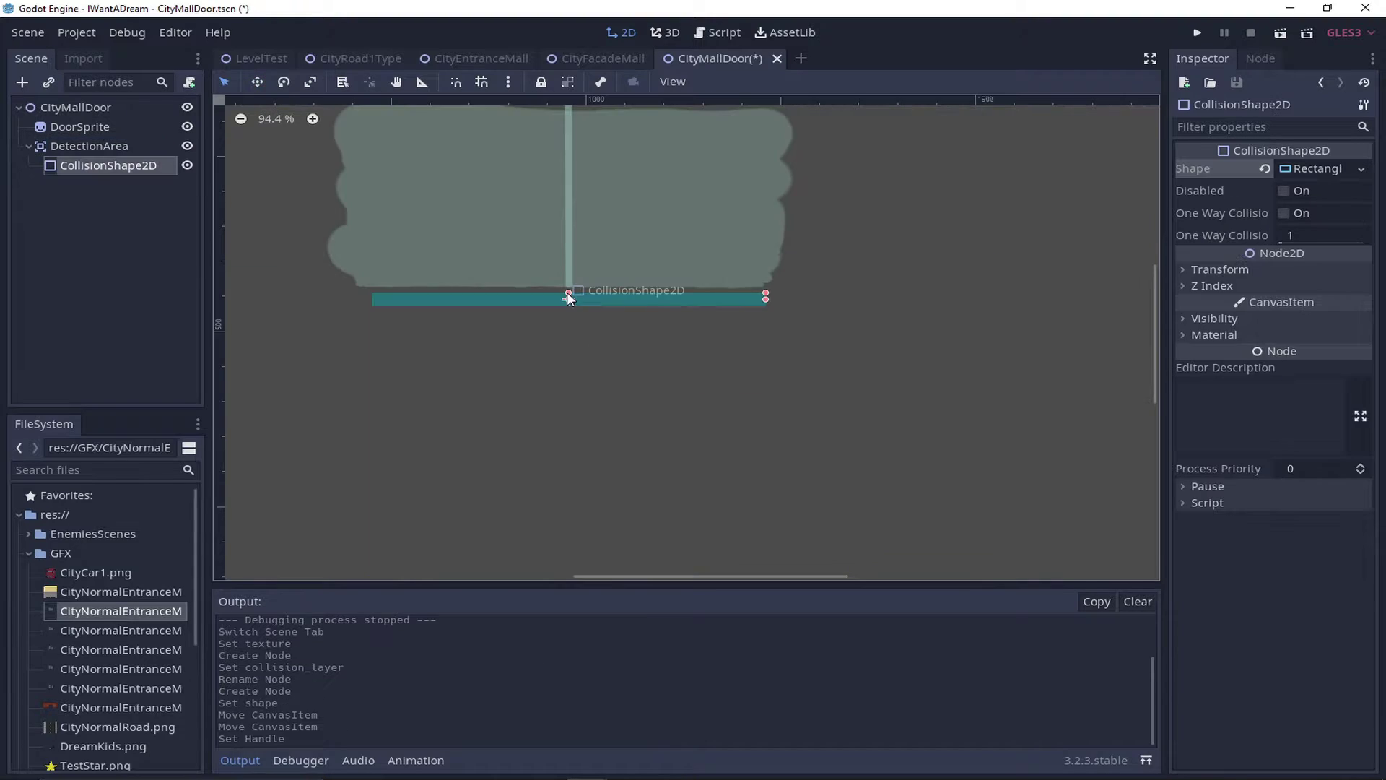
{"action": "left_click_drag", "start_coordinate": [566, 300], "coordinate": [568, 291]}
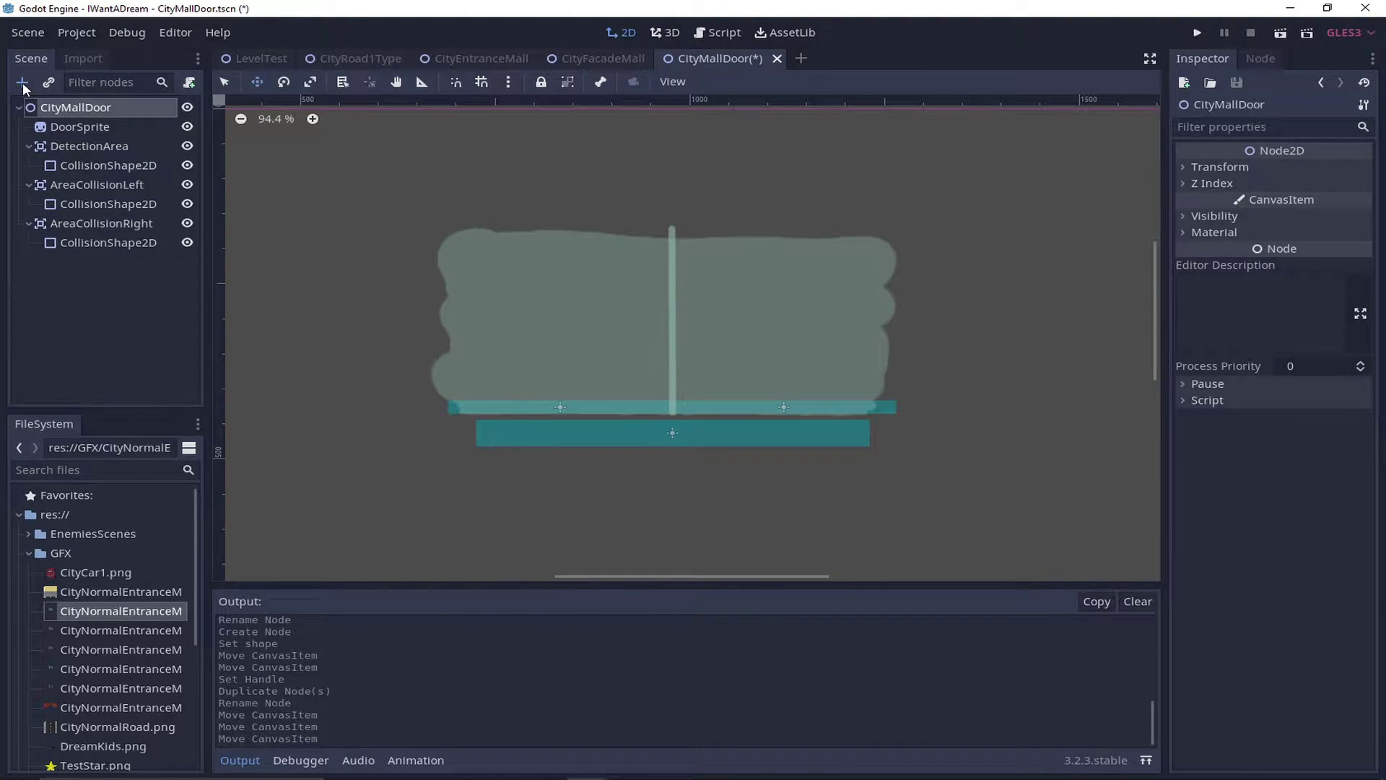
Step: Add an AnimationPlayer node to the CityMallDoor root node
{"action": "left_click", "coordinate": [22, 82]}
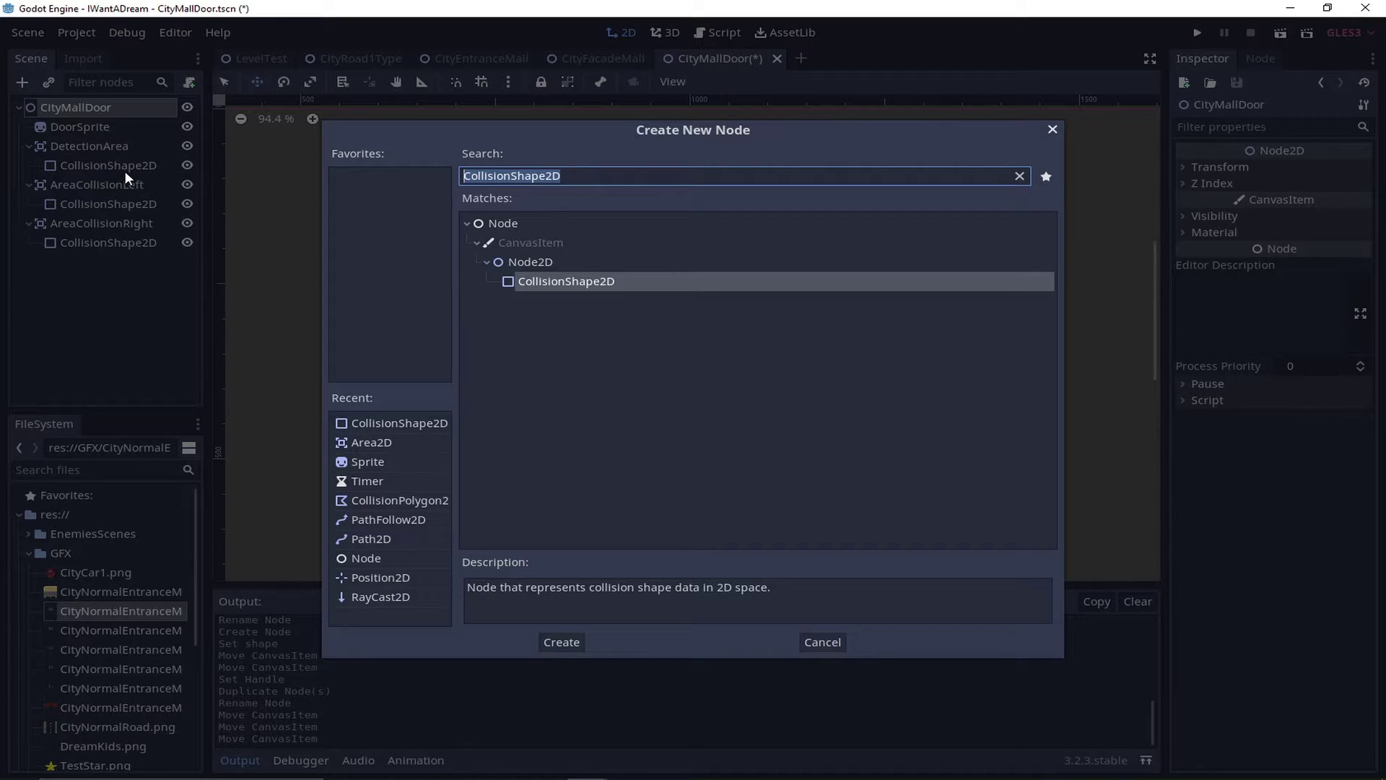
{"action": "type", "text": "anim"}
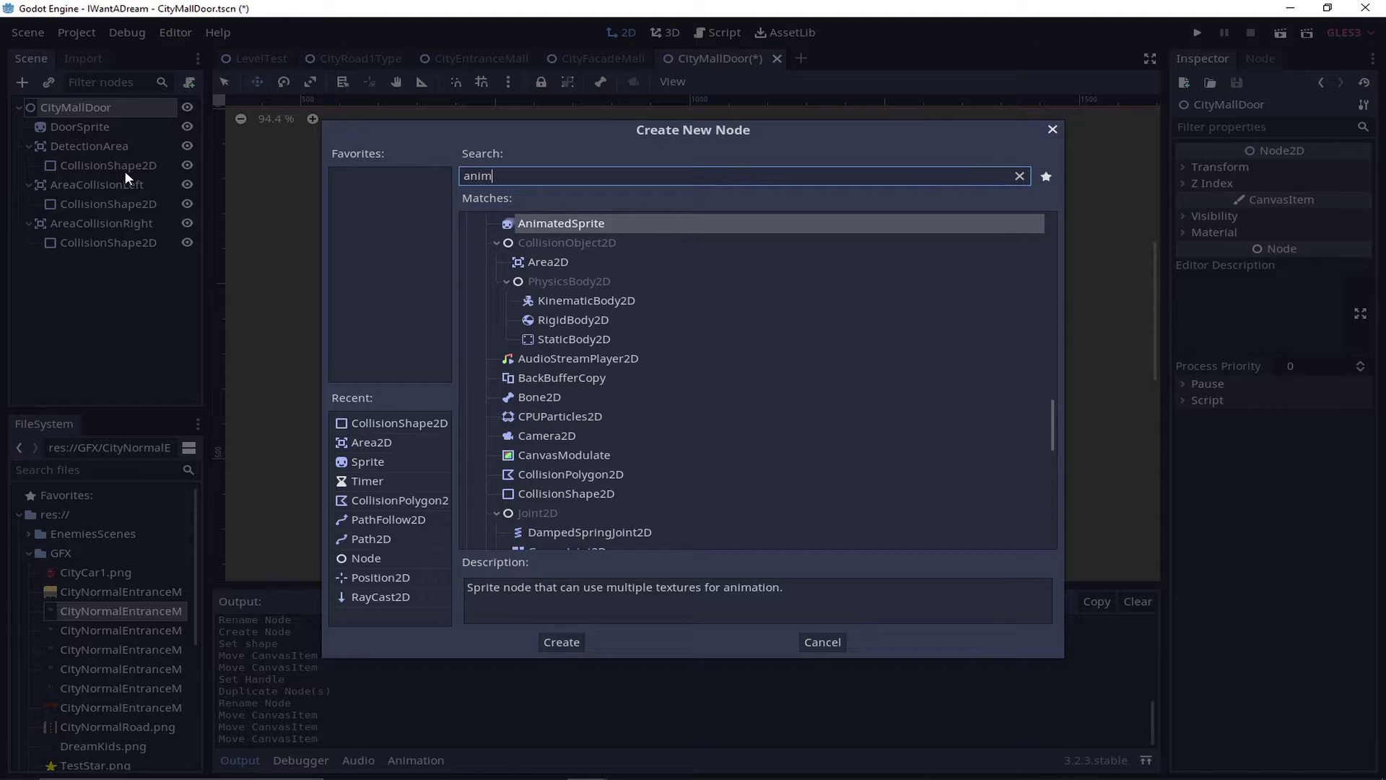
{"action": "type", "text": "a"}
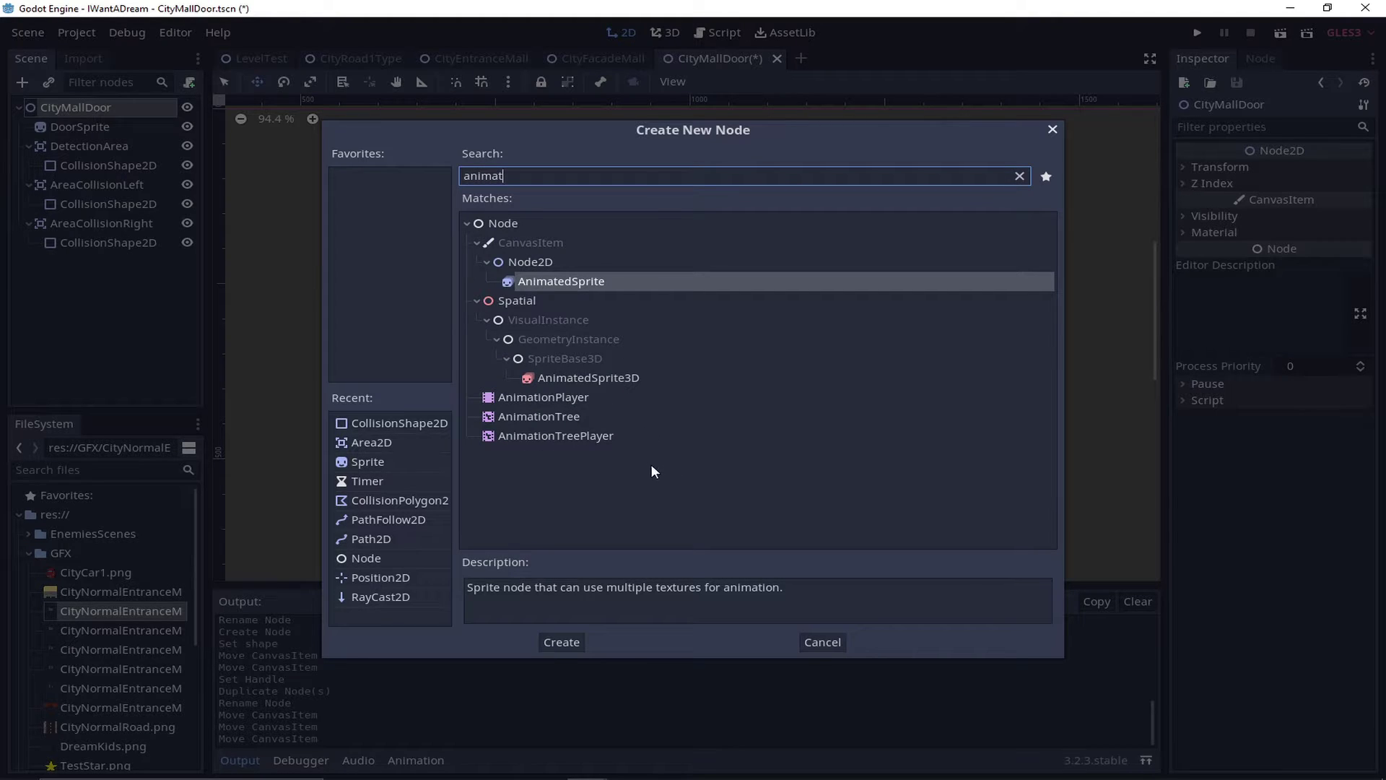
{"action": "type", "text": "t"}
{"action": "double_click", "coordinate": [553, 396]}
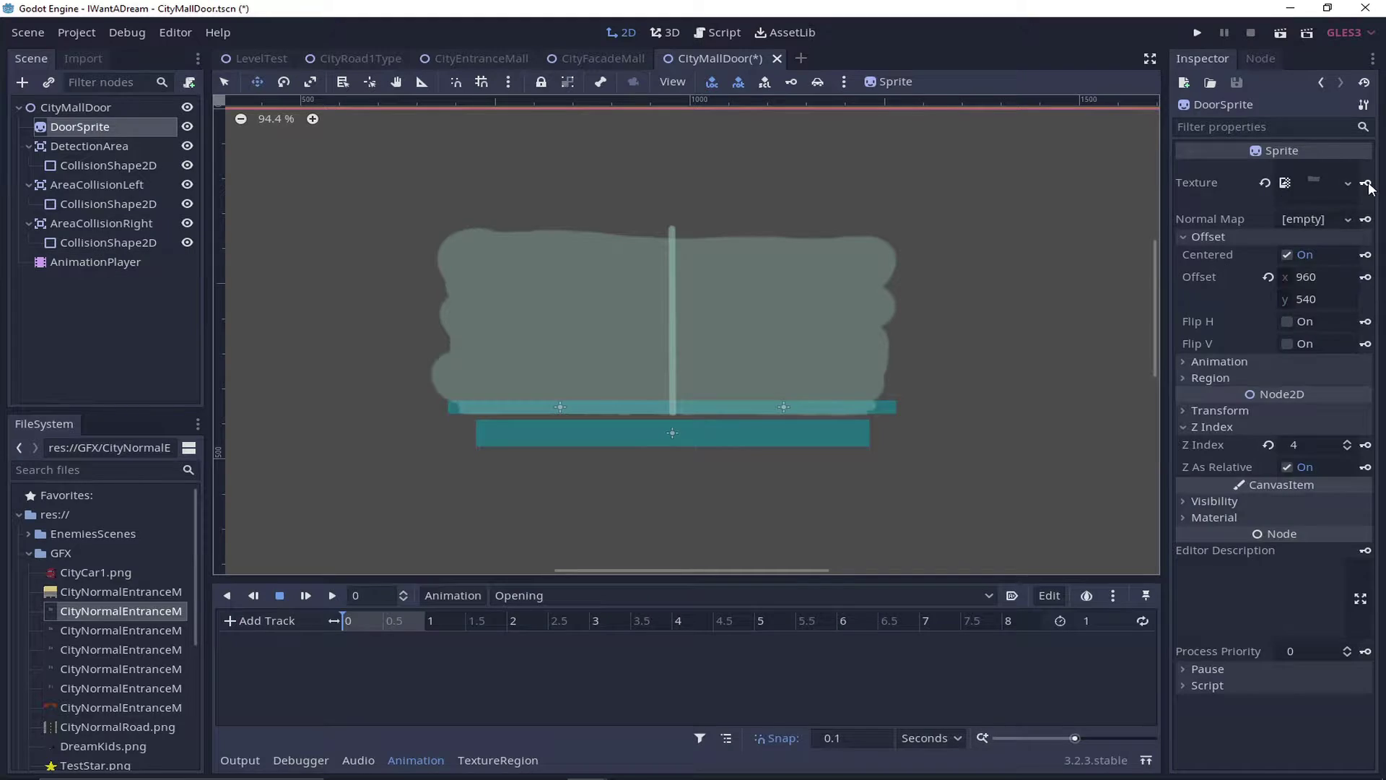
Step: Create a DoorSprite texture track in the Opening animation and key a partly open door texture at 0.6 seconds
{"action": "left_click", "coordinate": [1285, 182]}
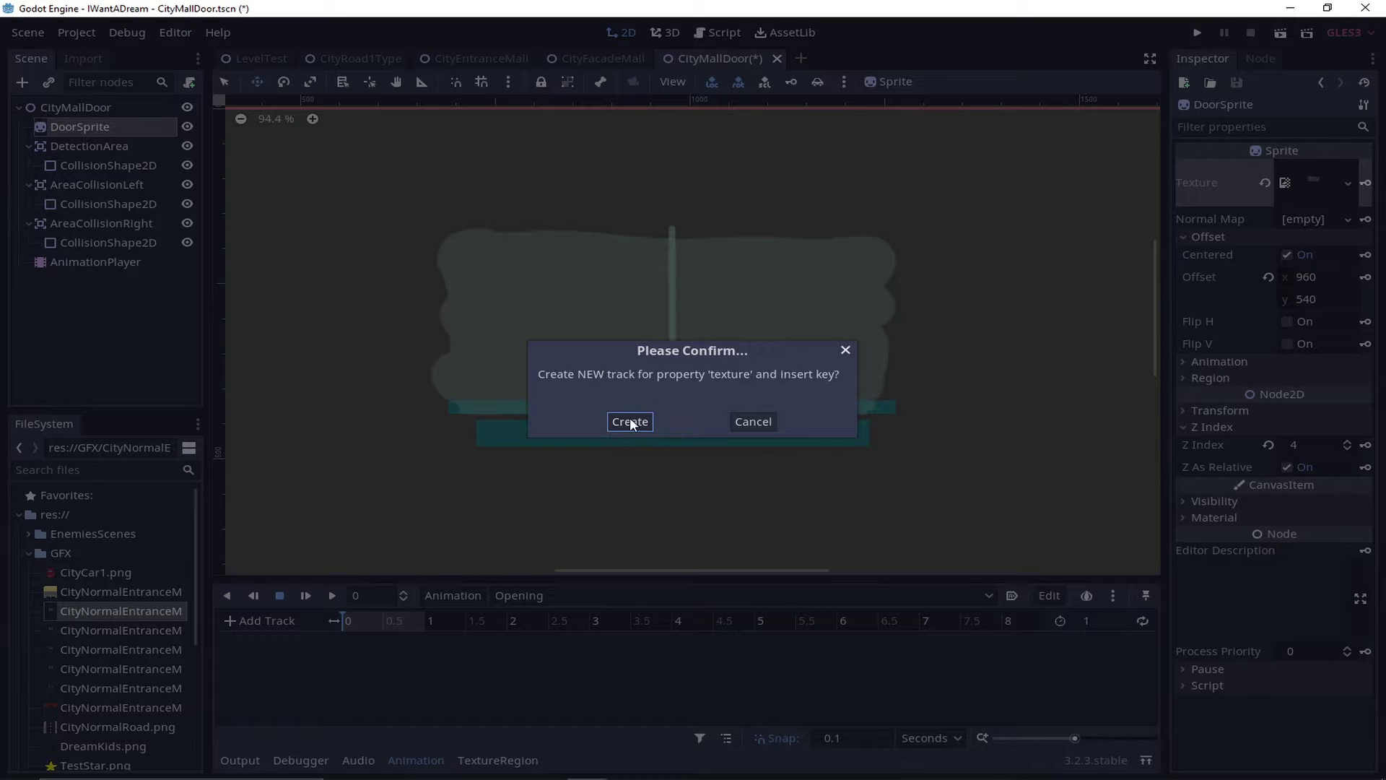
{"action": "left_click", "coordinate": [630, 422]}
{"action": "left_click", "coordinate": [123, 630]}
{"action": "left_click_drag", "start_coordinate": [124, 653], "coordinate": [1318, 188]}
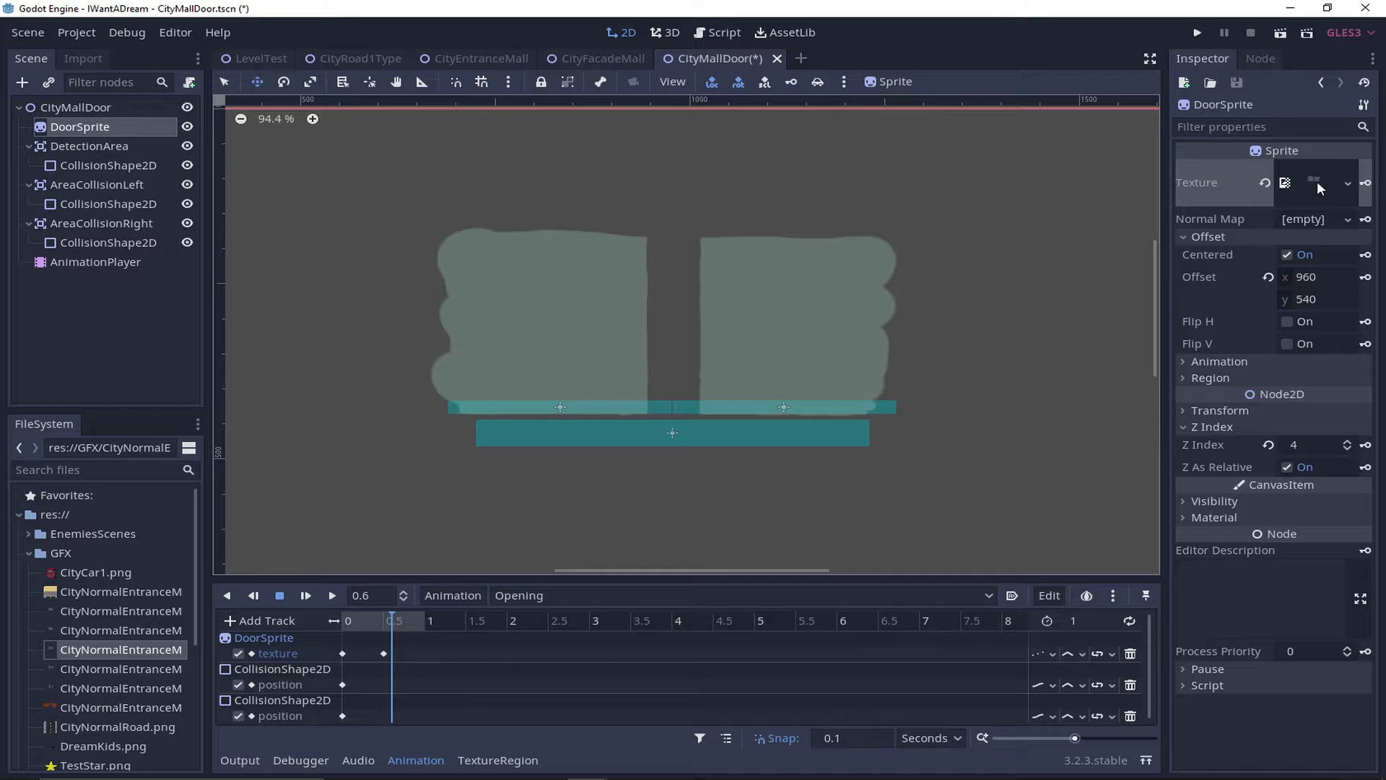
{"action": "left_click", "coordinate": [1366, 185]}
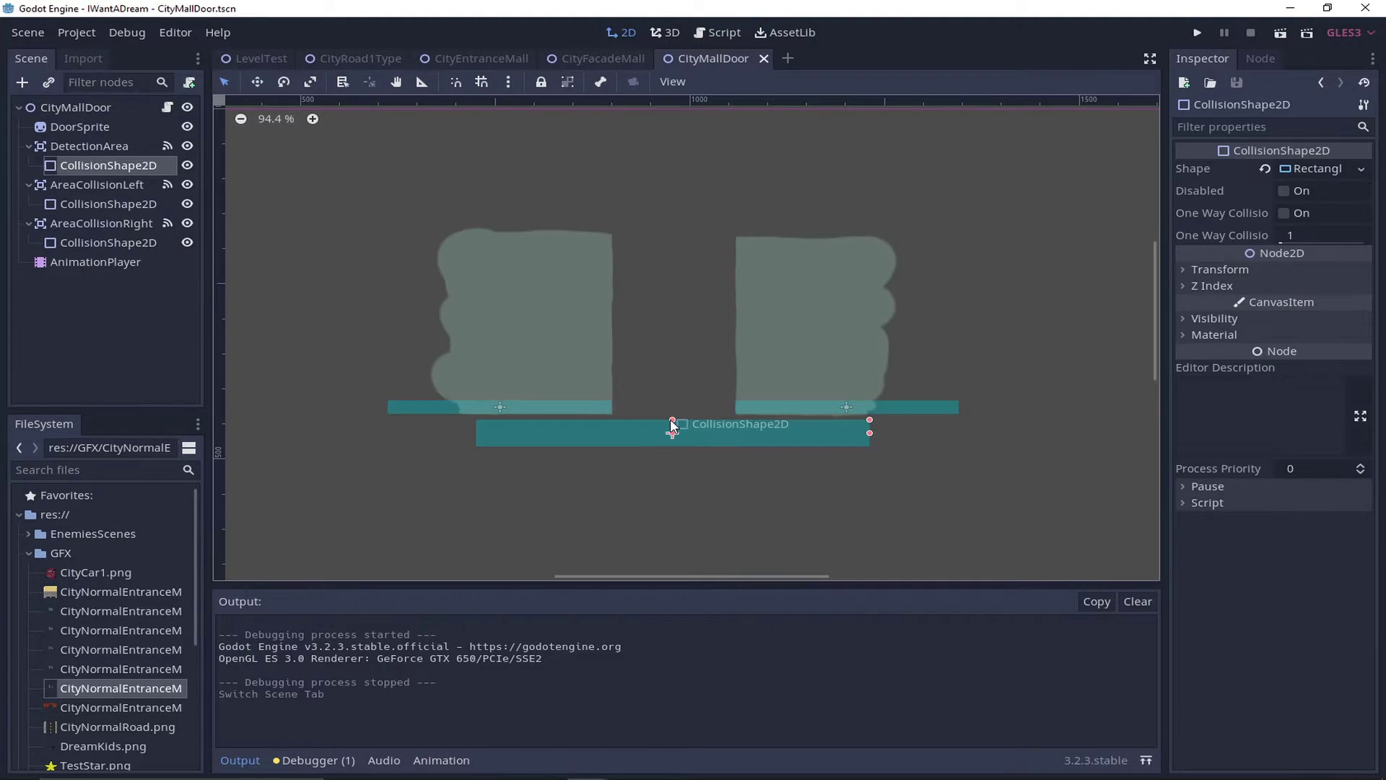
Step: Make DetectionArea's collision rectangle taller towards the doors, and run the project to test walking up to them
{"action": "left_click_drag", "start_coordinate": [671, 426], "coordinate": [671, 405]}
{"action": "left_click", "coordinate": [1197, 32]}
{"action": "key", "text": "Up"}
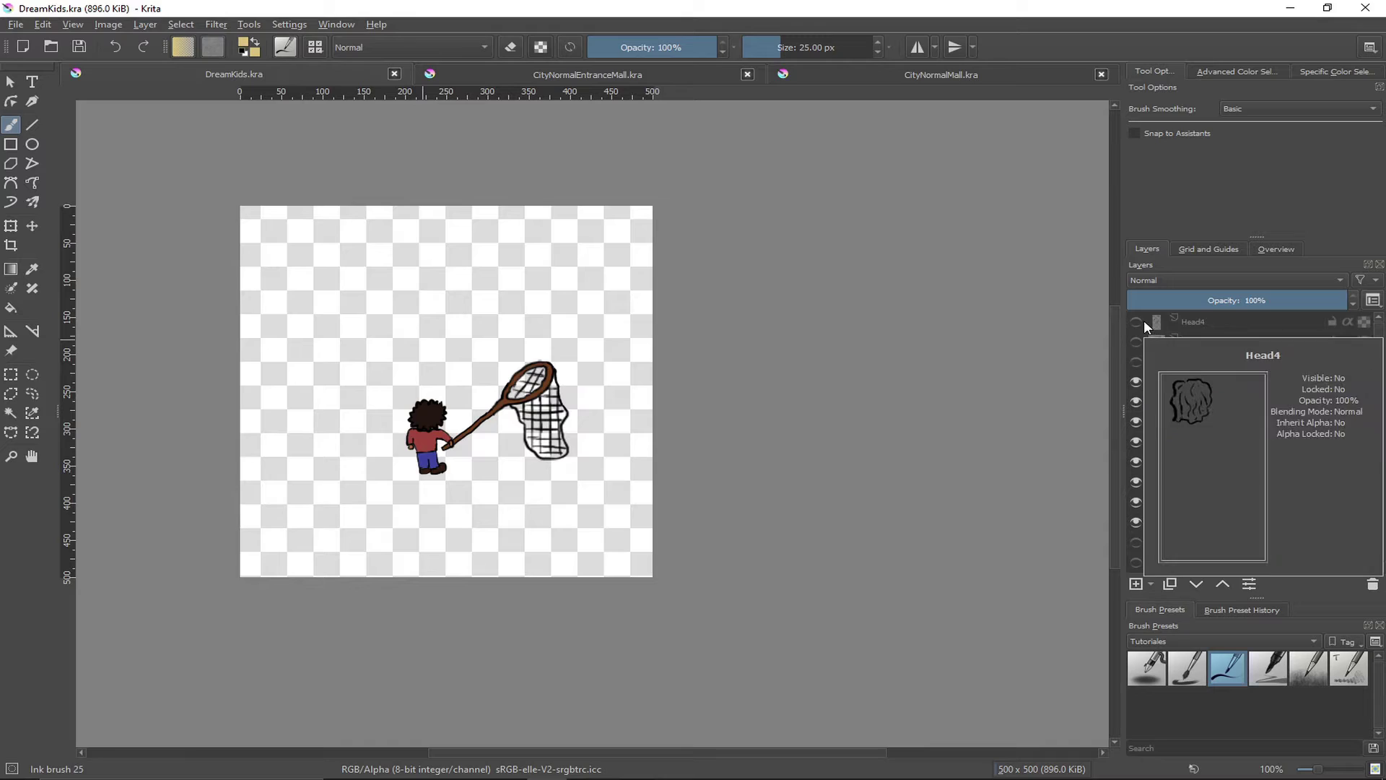
Step: Switch to Krita and, in DreamKids.kra, preview the alternative heads, show the Head2 layer, and hide Head1 and Color1Head1
{"action": "left_click", "coordinate": [1140, 320]}
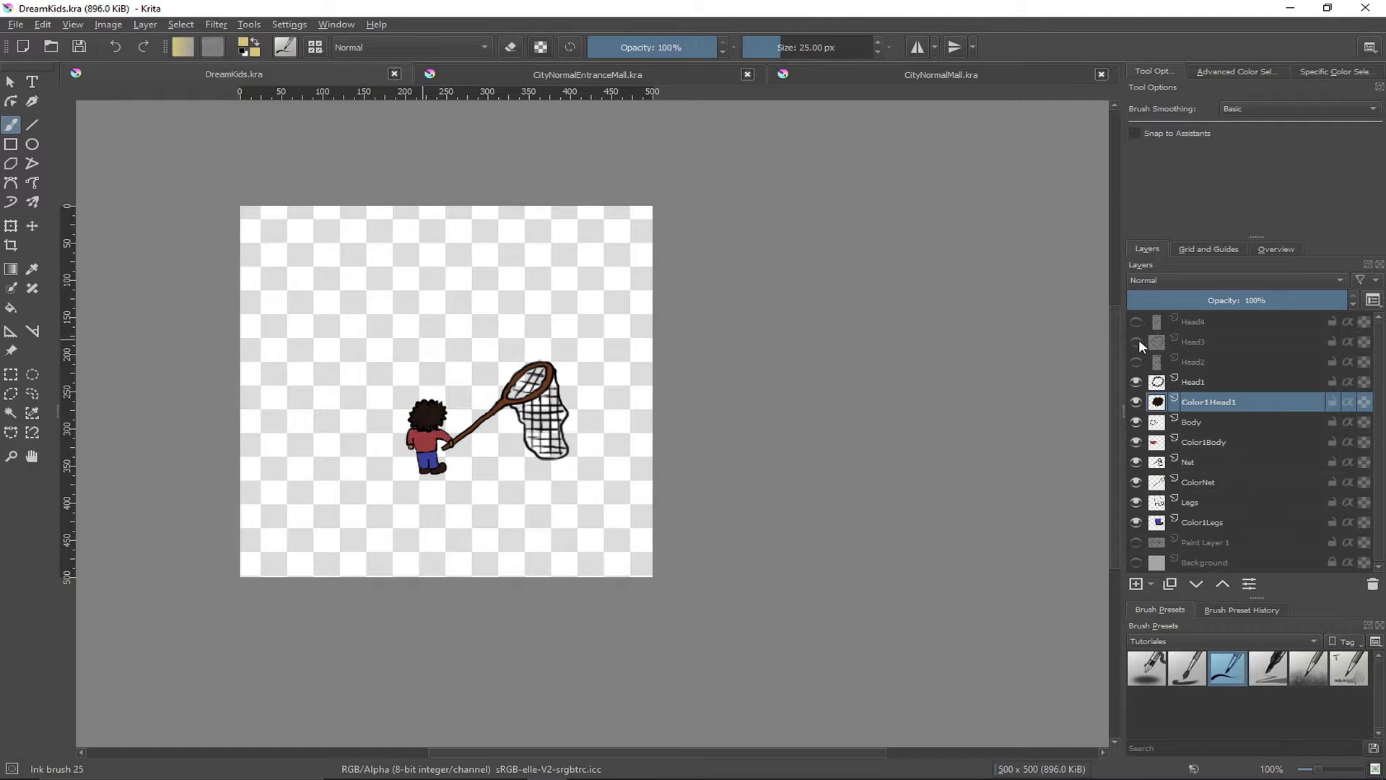
{"action": "left_click", "coordinate": [1138, 341]}
{"action": "left_click", "coordinate": [1138, 342]}
{"action": "left_click", "coordinate": [1136, 361]}
{"action": "left_click", "coordinate": [1136, 363]}
{"action": "left_click", "coordinate": [1136, 361]}
{"action": "left_click", "coordinate": [1136, 381]}
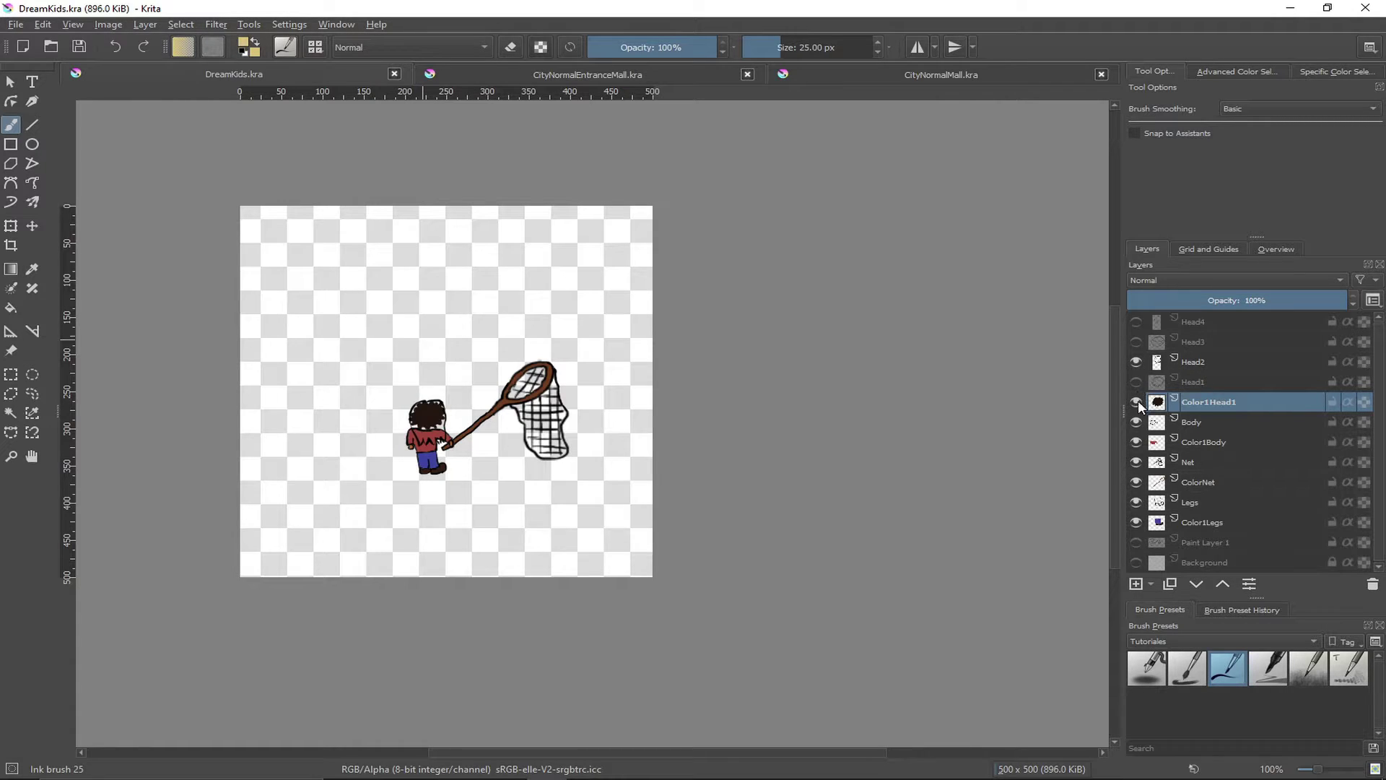
{"action": "left_click", "coordinate": [1138, 402]}
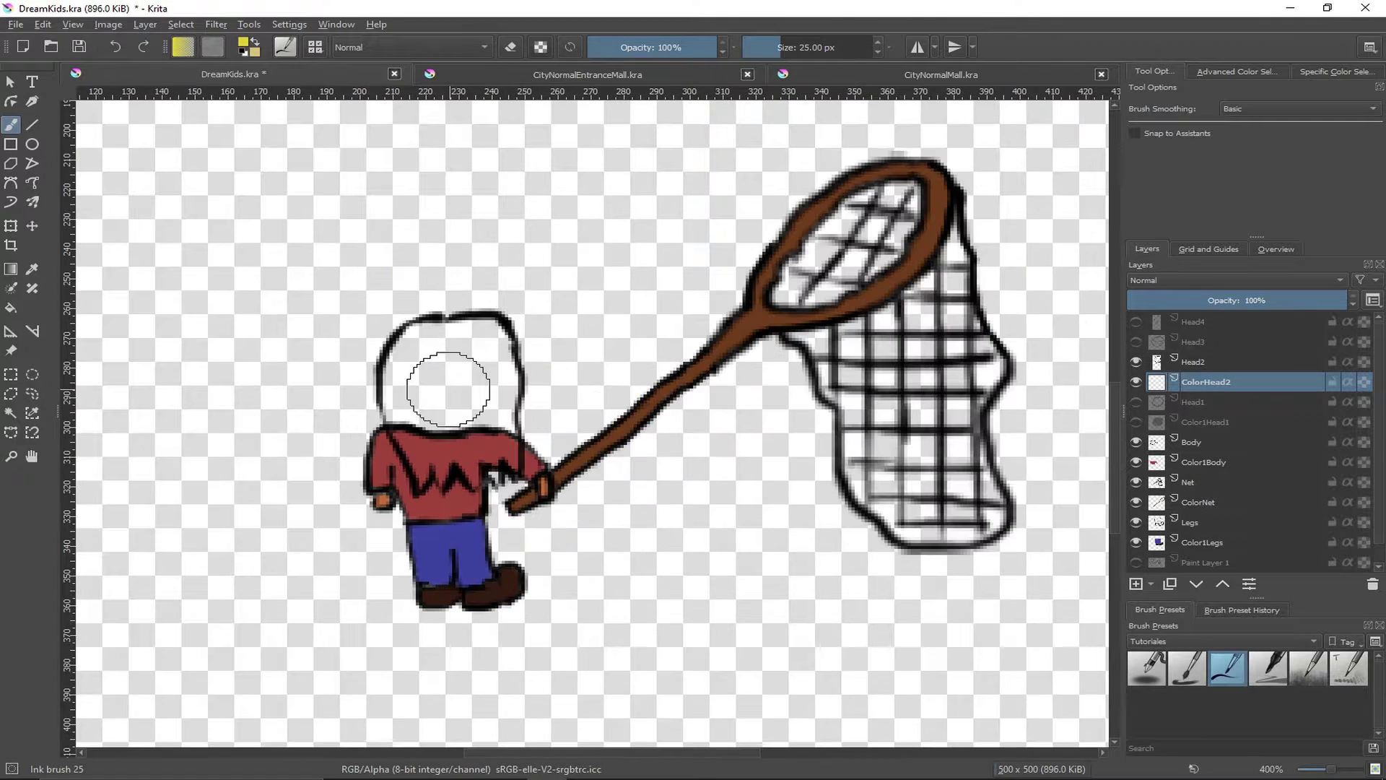
Step: Colour the long-haired kid with yellow hair, brown trousers, teal shoes and a red shirt with light green stripes on separate layers
{"action": "mouse_move", "coordinate": [448, 389]}
{"action": "left_mouse_down"}
{"action": "mouse_move", "coordinate": [443, 362]}
{"action": "mouse_move", "coordinate": [438, 398]}
{"action": "mouse_move", "coordinate": [459, 410]}
{"action": "left_mouse_up"}
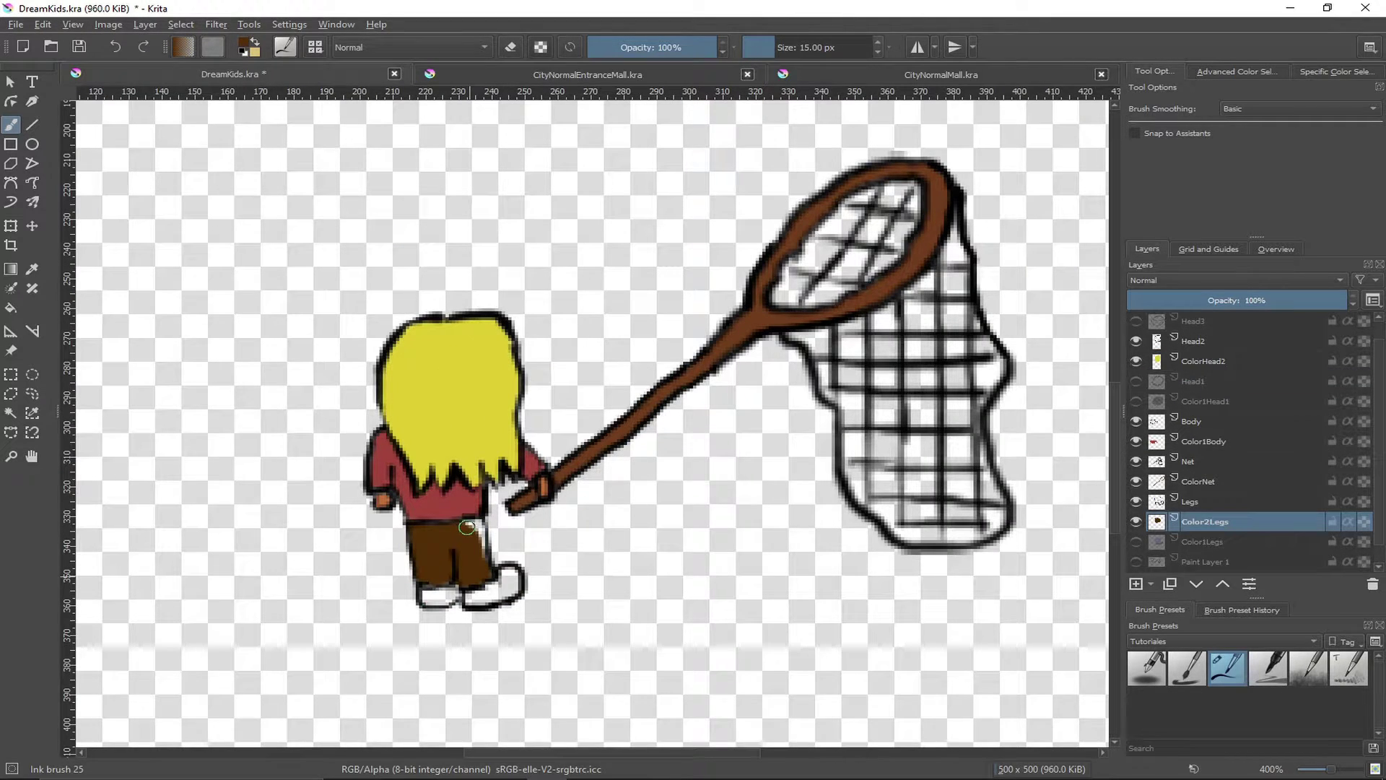
{"action": "left_click_drag", "start_coordinate": [462, 526], "coordinate": [474, 536]}
{"action": "mouse_move", "coordinate": [502, 582]}
{"action": "left_mouse_down"}
{"action": "mouse_move", "coordinate": [514, 575]}
{"action": "mouse_move", "coordinate": [509, 586]}
{"action": "left_mouse_up"}
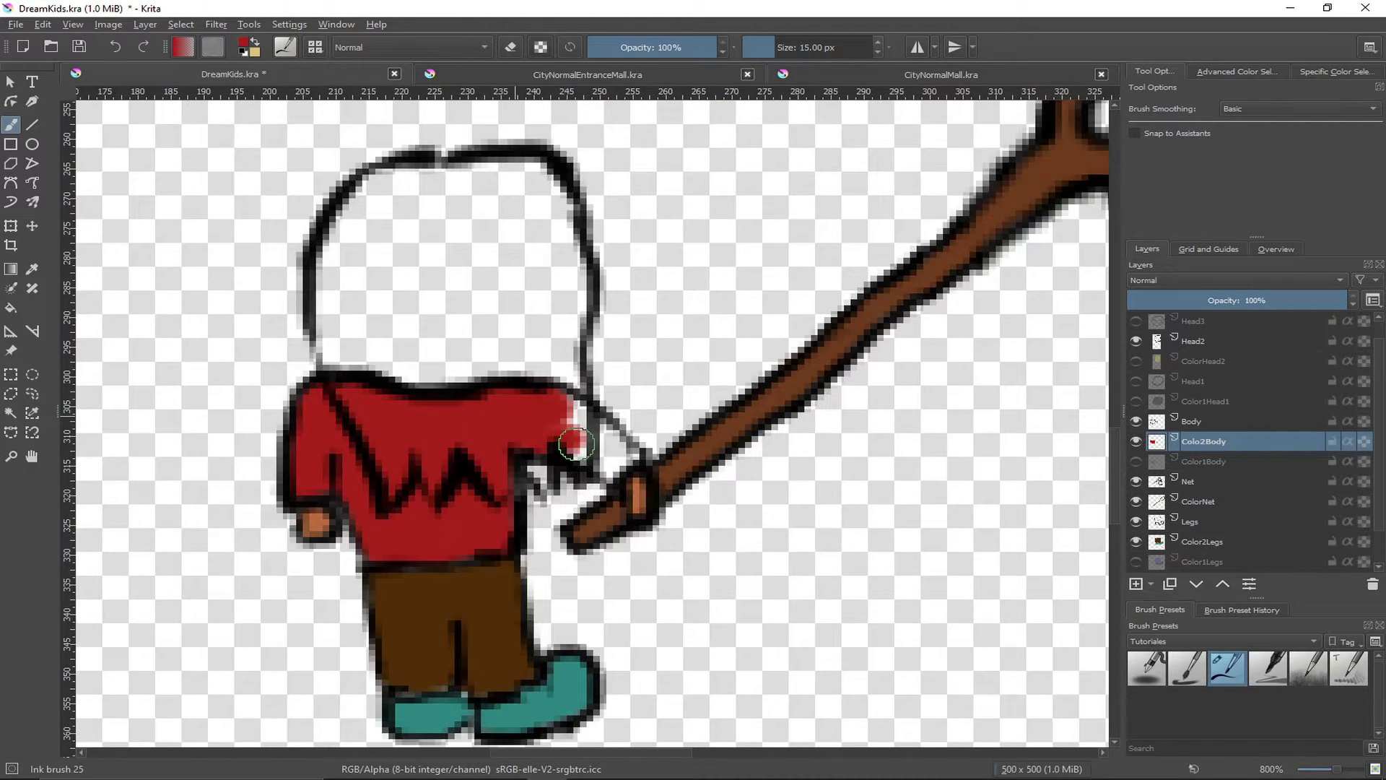
{"action": "mouse_move", "coordinate": [577, 449]}
{"action": "left_mouse_down"}
{"action": "mouse_move", "coordinate": [604, 471]}
{"action": "mouse_move", "coordinate": [547, 402]}
{"action": "mouse_move", "coordinate": [612, 451]}
{"action": "mouse_move", "coordinate": [604, 427]}
{"action": "left_mouse_up"}
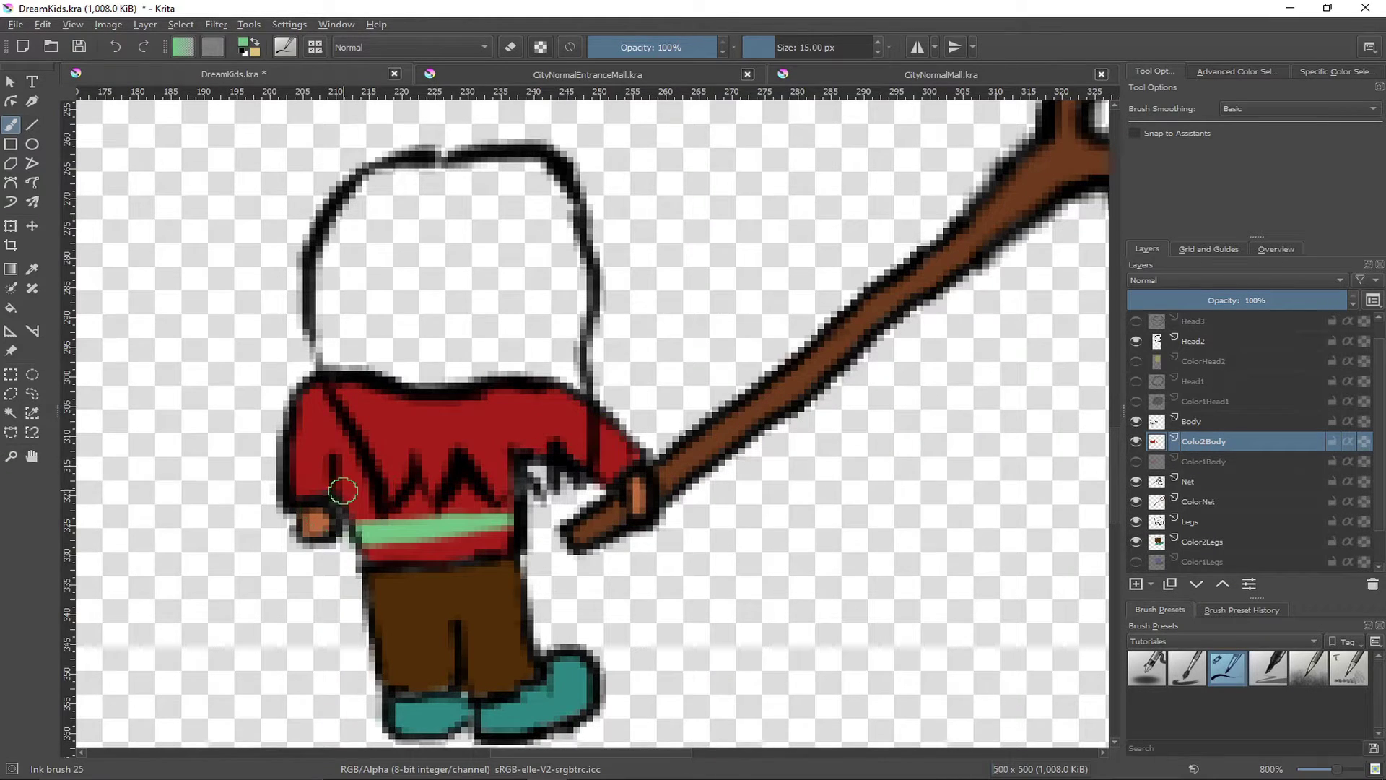
{"action": "left_click_drag", "start_coordinate": [337, 485], "coordinate": [514, 479]}
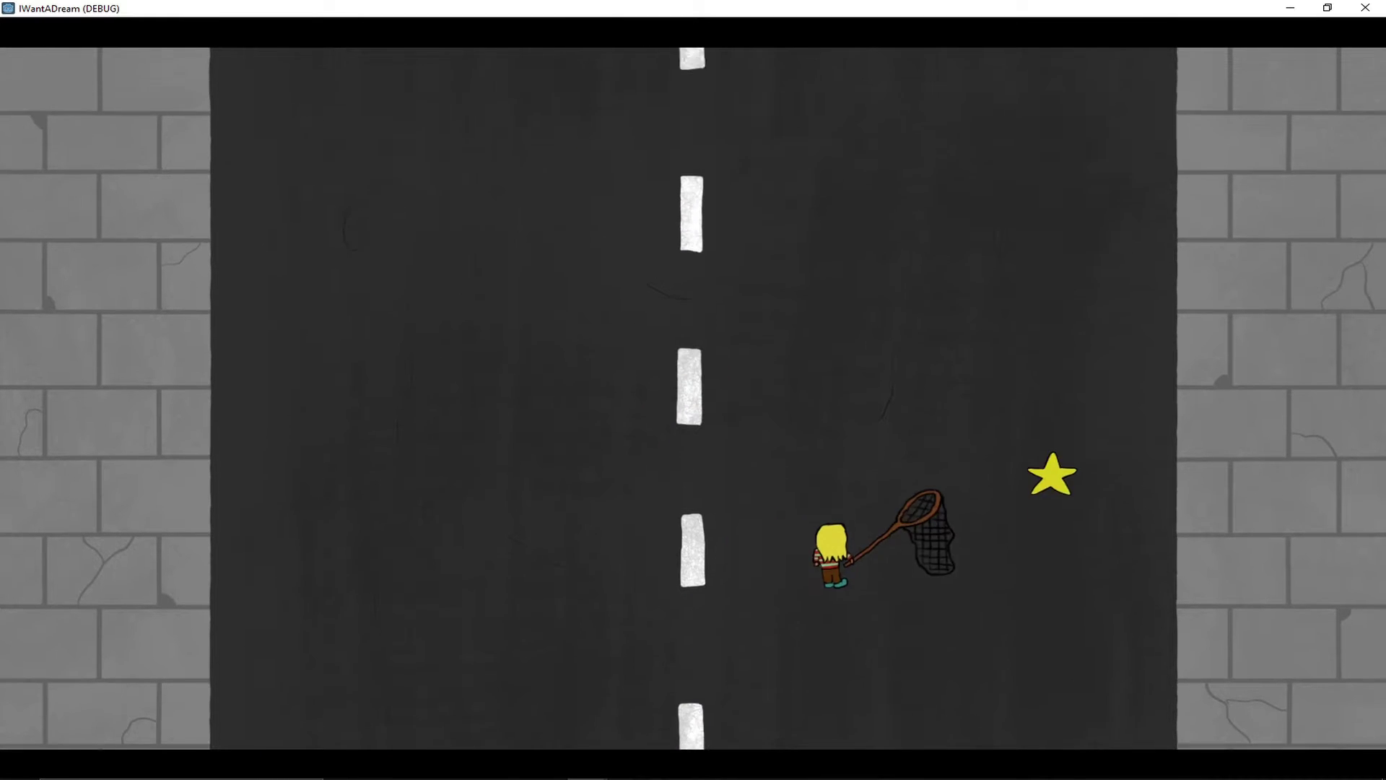
Step: Steer the star around the road in the running game to test how the blonde kid pursues it
{"action": "key", "text": "Left"}
{"action": "key", "text": "Right"}
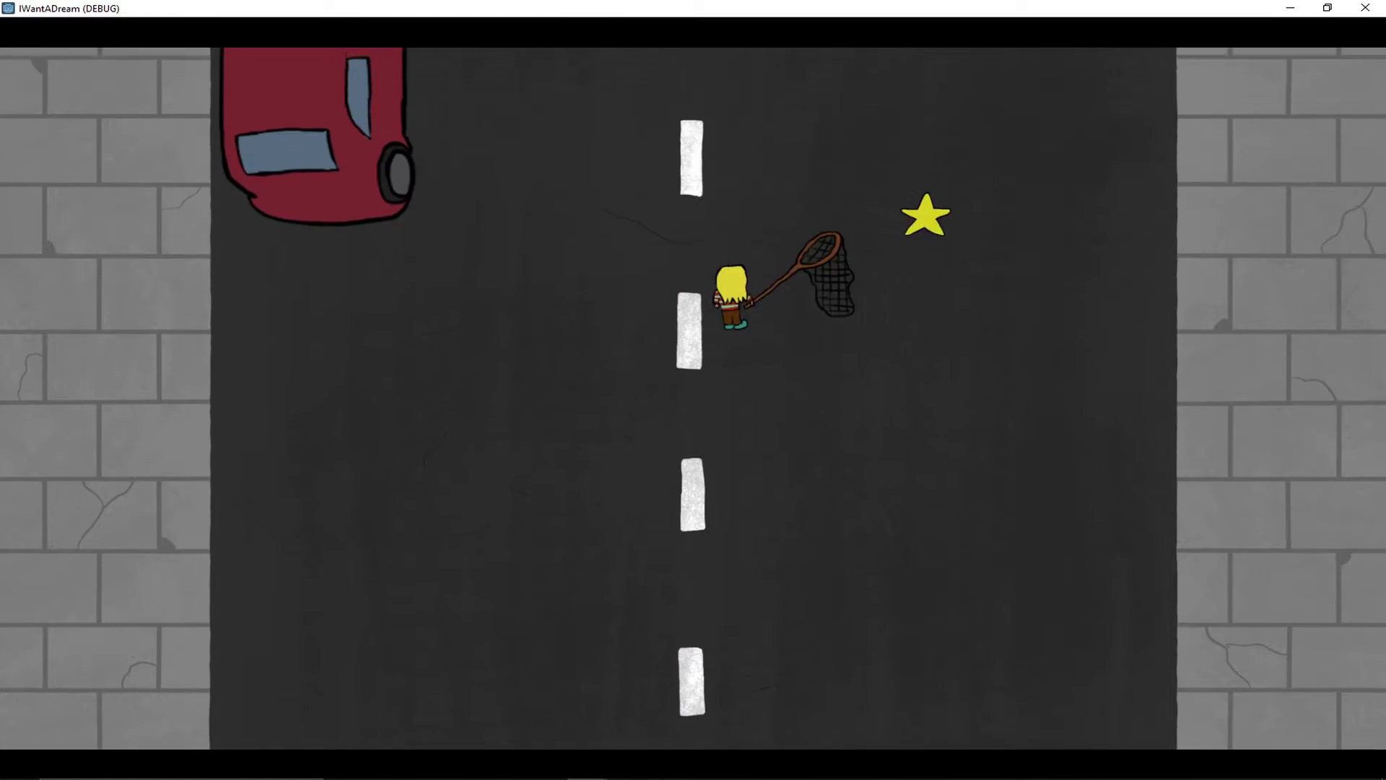
{"action": "key", "text": "Right"}
{"action": "key", "text": "Left"}
{"action": "key", "text": "Up"}
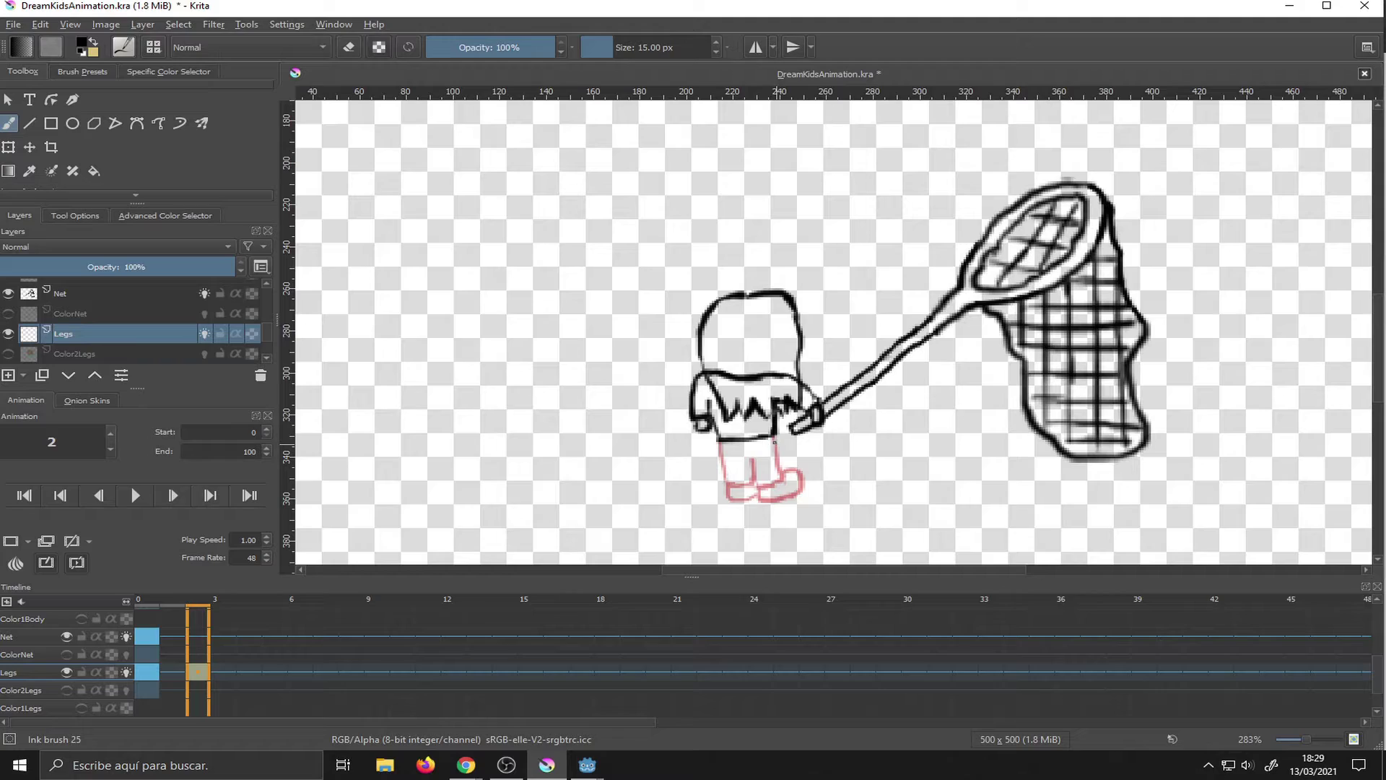
Step: In Krita's DreamKidsAnimation.kra, draw wide-striding running legs on frame 2 of the Legs layer over the onion skin
{"action": "left_click_drag", "start_coordinate": [788, 444], "coordinate": [819, 476]}
{"action": "left_click_drag", "start_coordinate": [722, 472], "coordinate": [675, 442]}
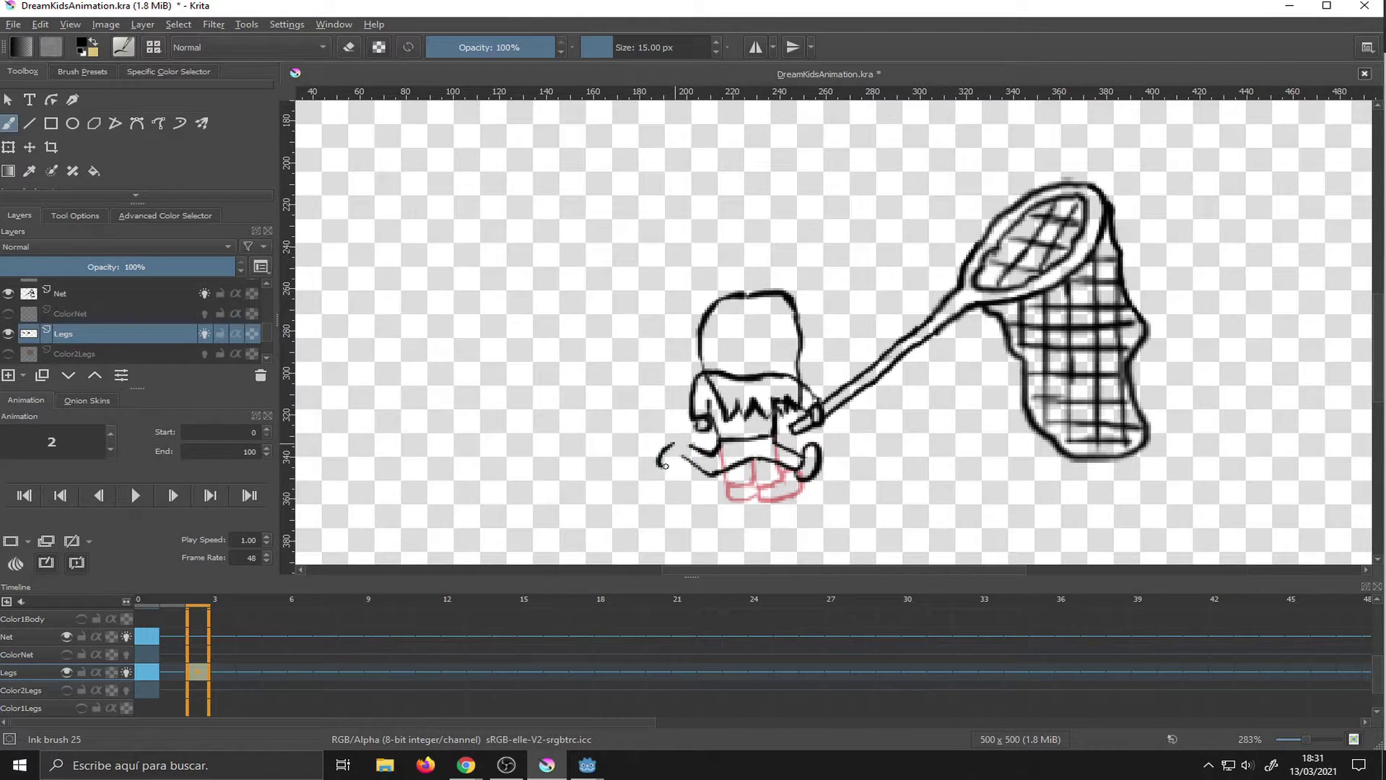
{"action": "mouse_move", "coordinate": [680, 438]}
{"action": "left_mouse_down"}
{"action": "mouse_move", "coordinate": [660, 462]}
{"action": "mouse_move", "coordinate": [729, 480]}
{"action": "left_mouse_up"}
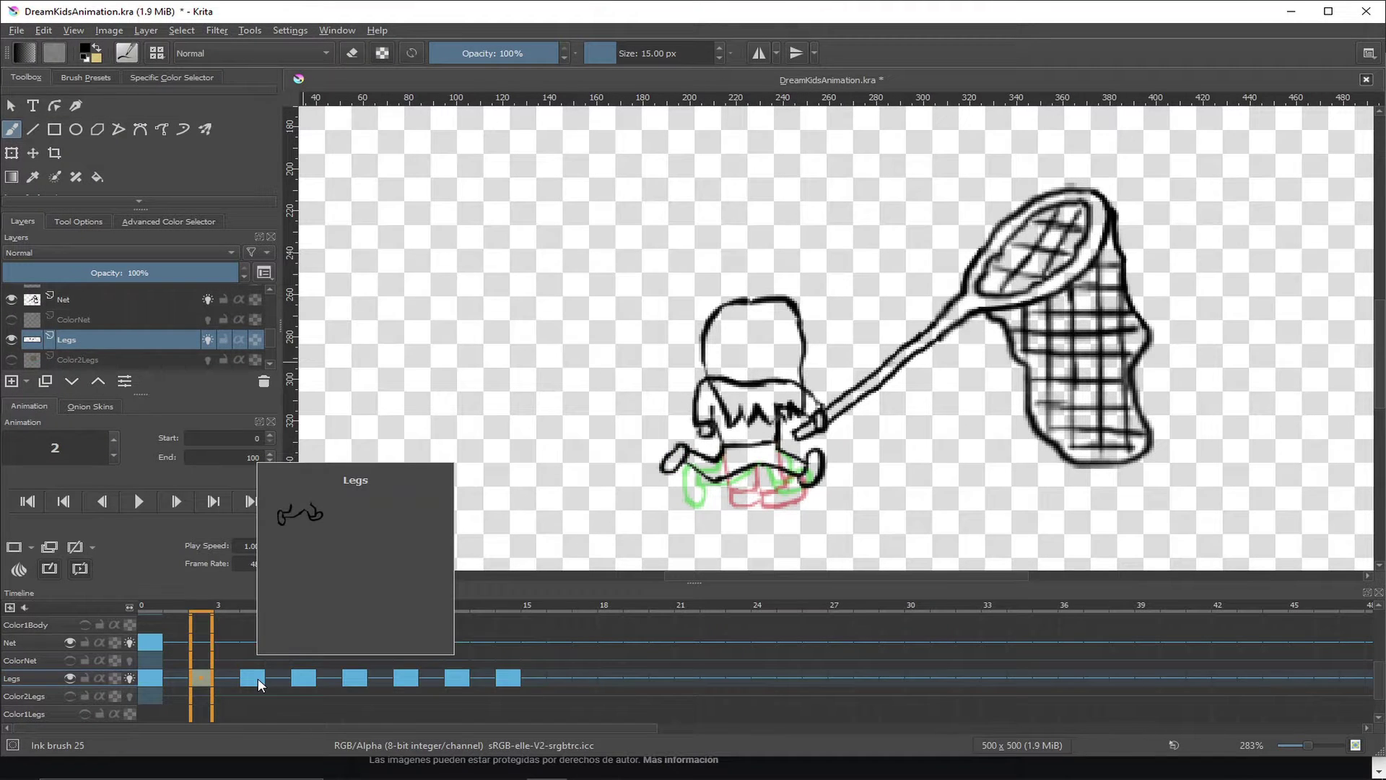
Step: Review the Legs layer's running poses from frame 4 to frame 12, and open Render Animation for the coloured running animation
{"action": "left_click", "coordinate": [256, 678]}
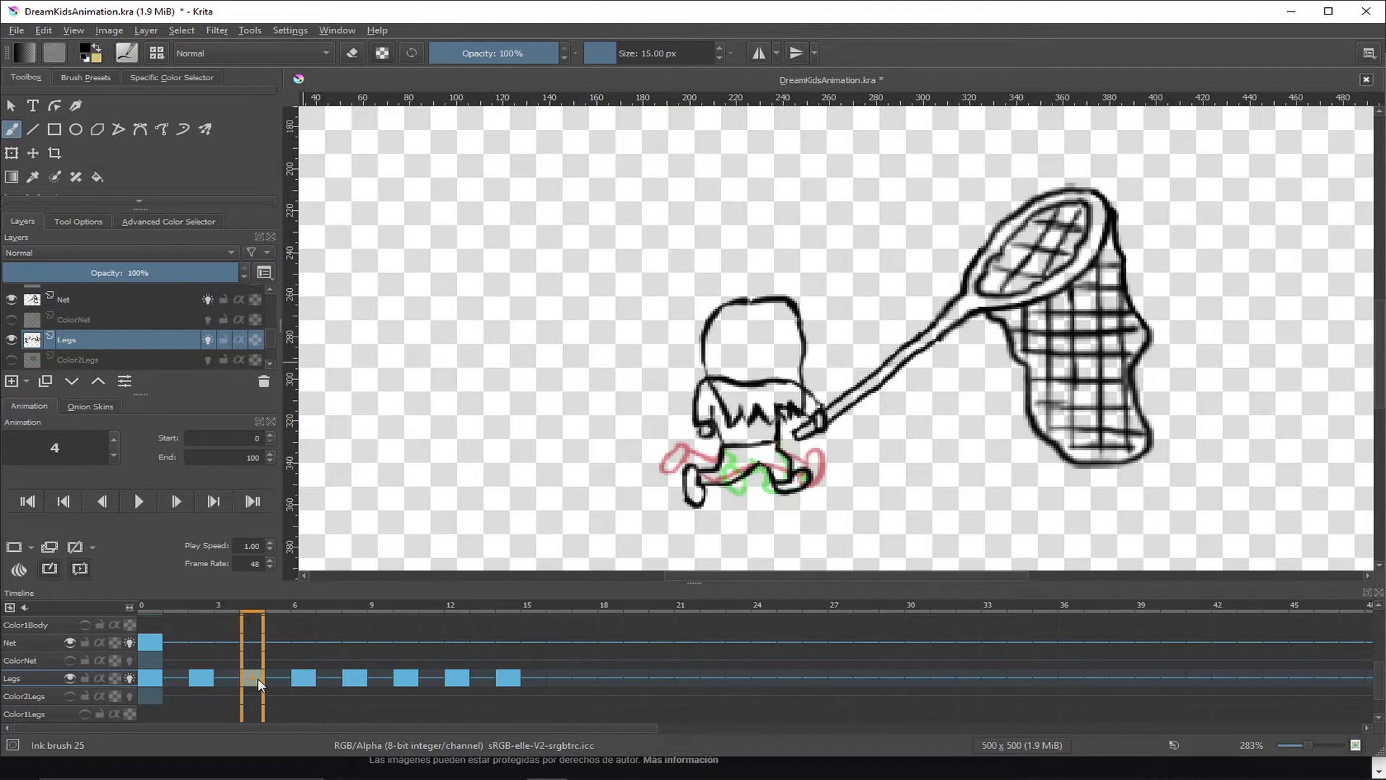
{"action": "left_click", "coordinate": [305, 679]}
{"action": "left_click", "coordinate": [356, 677]}
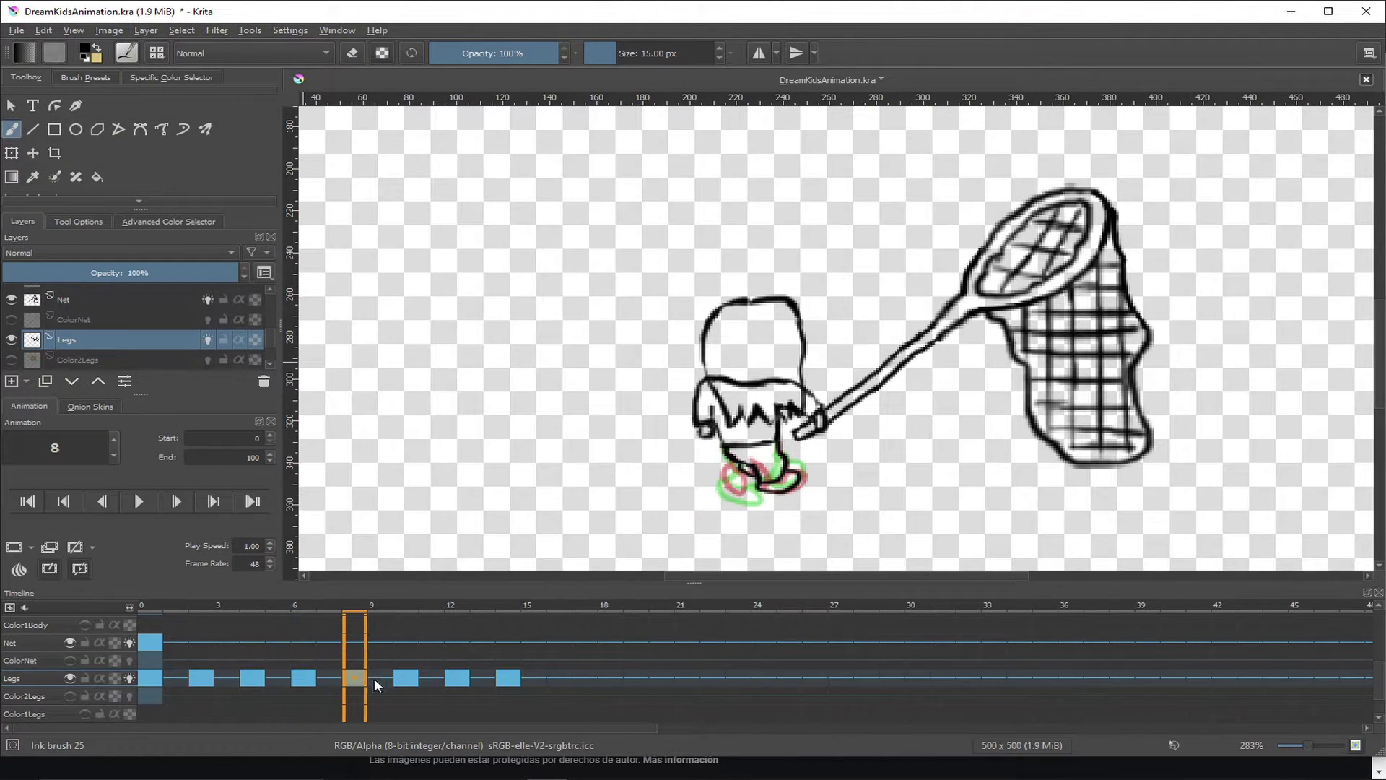
{"action": "left_click", "coordinate": [409, 678]}
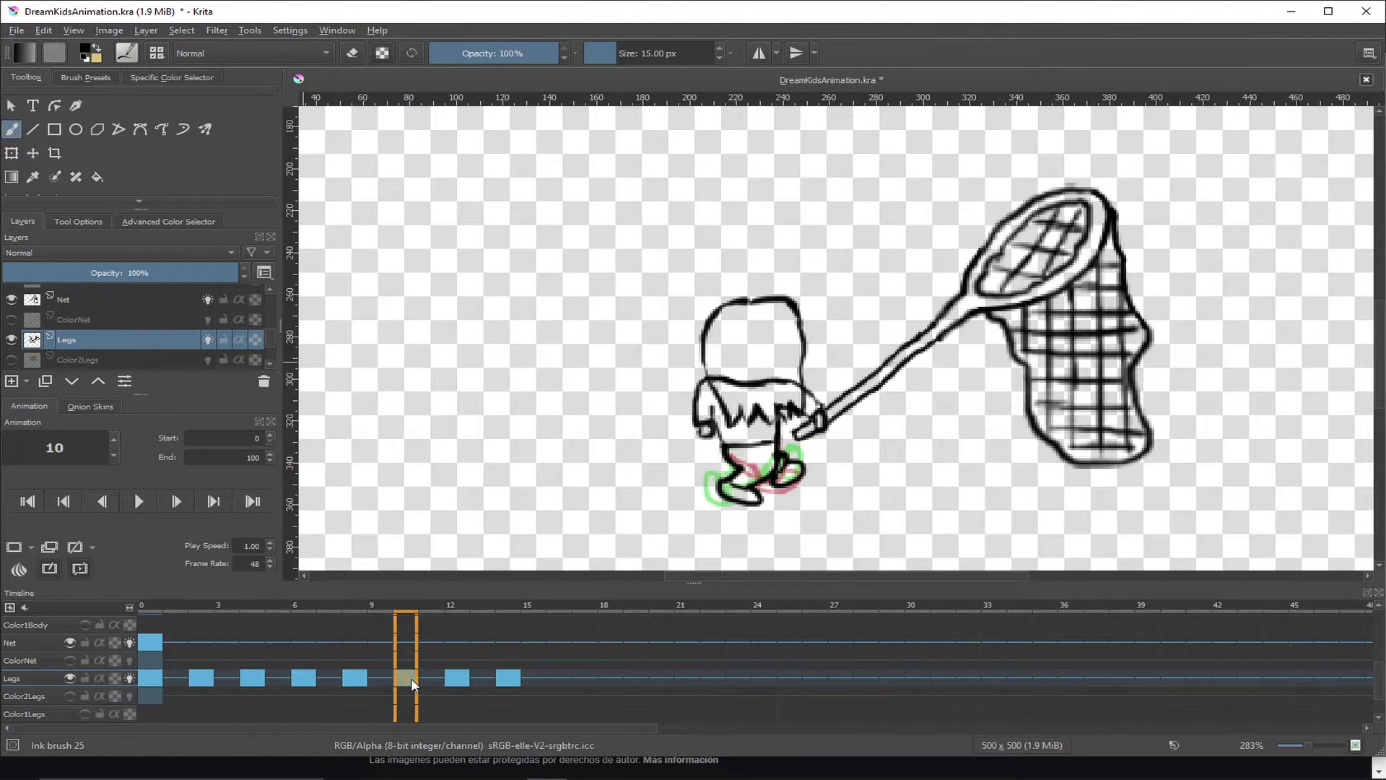
{"action": "left_click", "coordinate": [462, 680]}
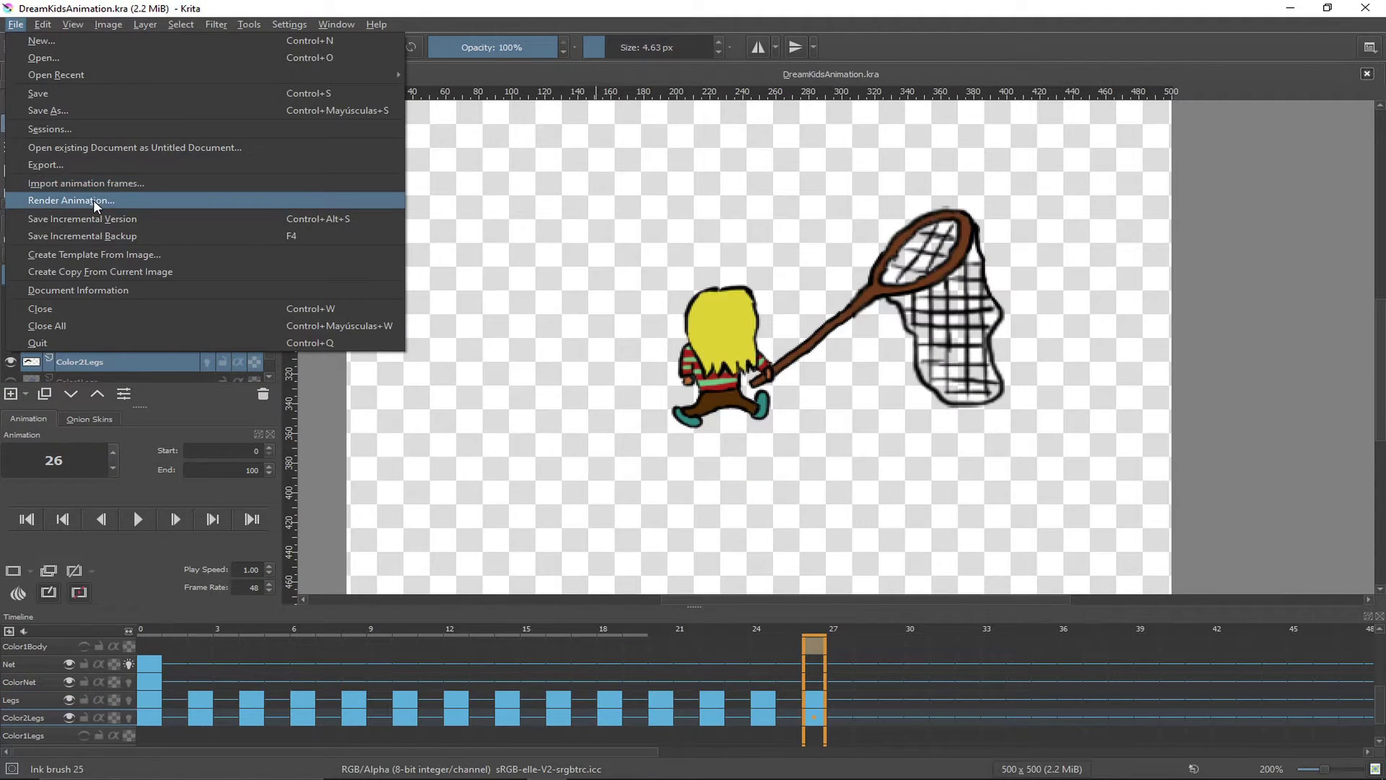
{"action": "left_click", "coordinate": [93, 199]}
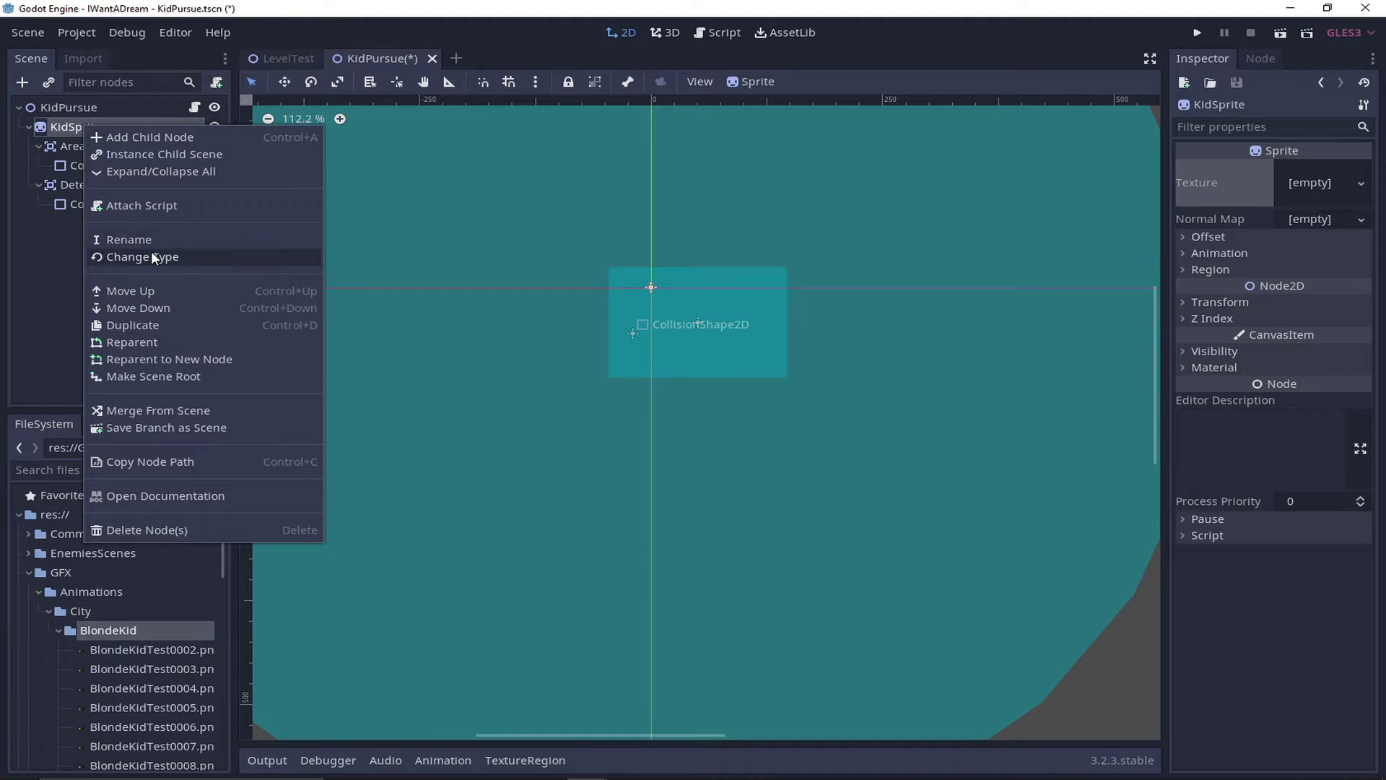
Step: In Godot's KidPursue scene, change KidSprite to an AnimatedSprite and add the BlondeKidTest images to its run animation
{"action": "left_click", "coordinate": [150, 255]}
{"action": "type", "text": "spri"}
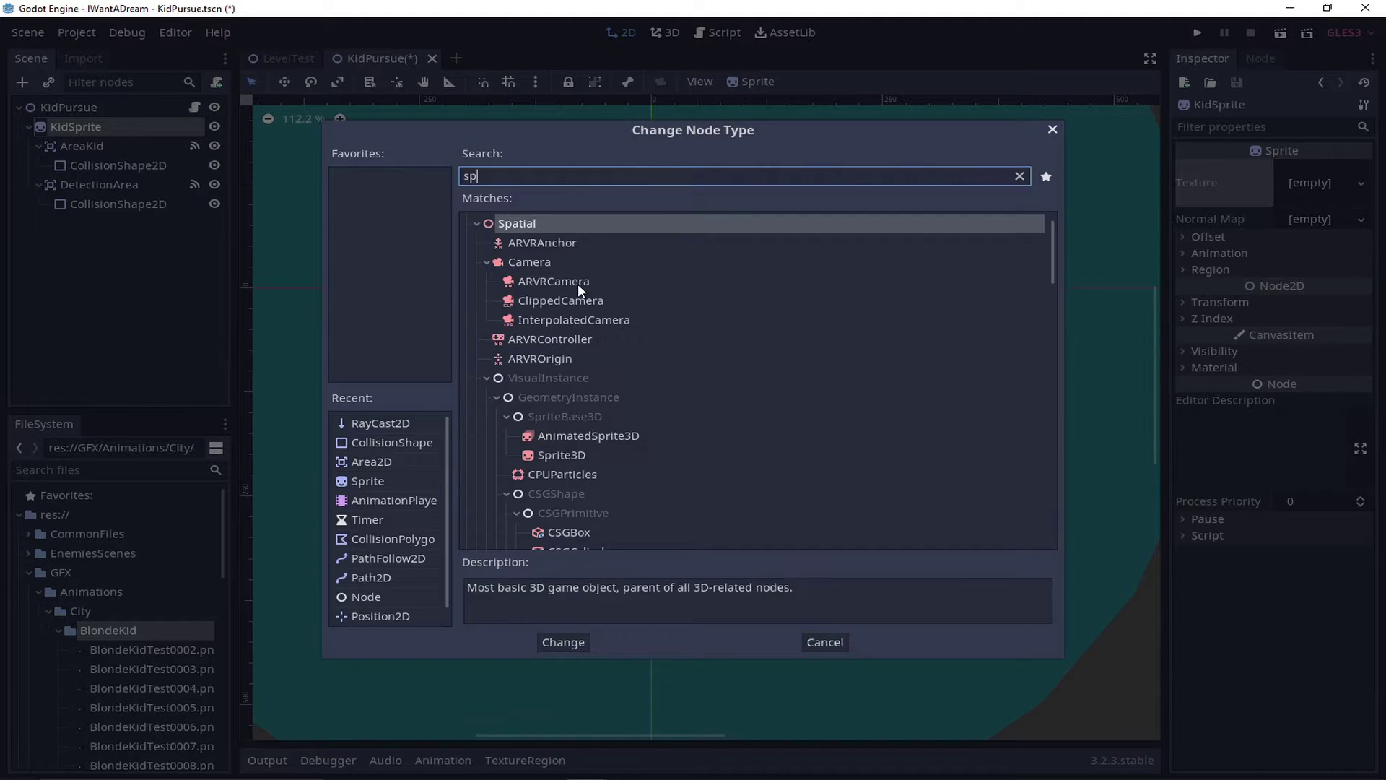
{"action": "double_click", "coordinate": [584, 261]}
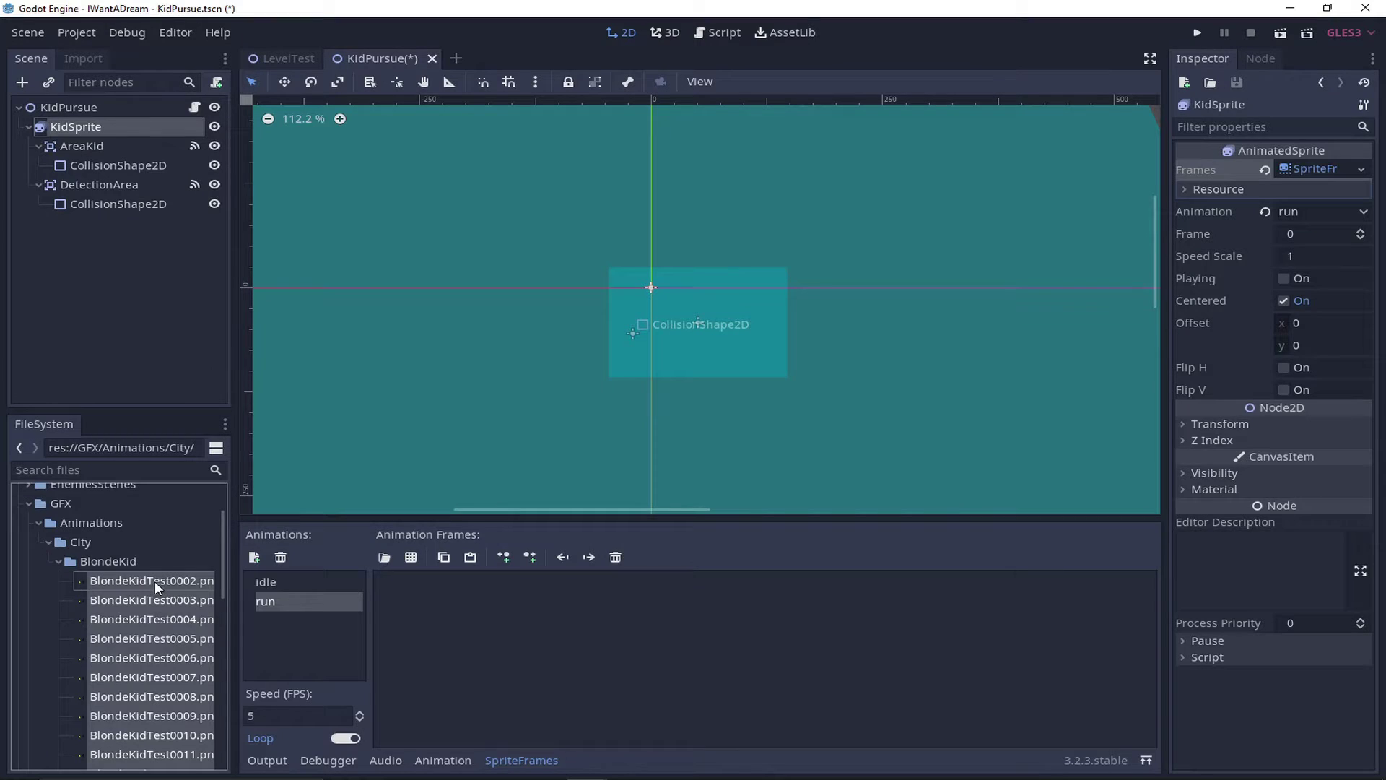
{"action": "left_click_drag", "start_coordinate": [155, 586], "coordinate": [440, 614]}
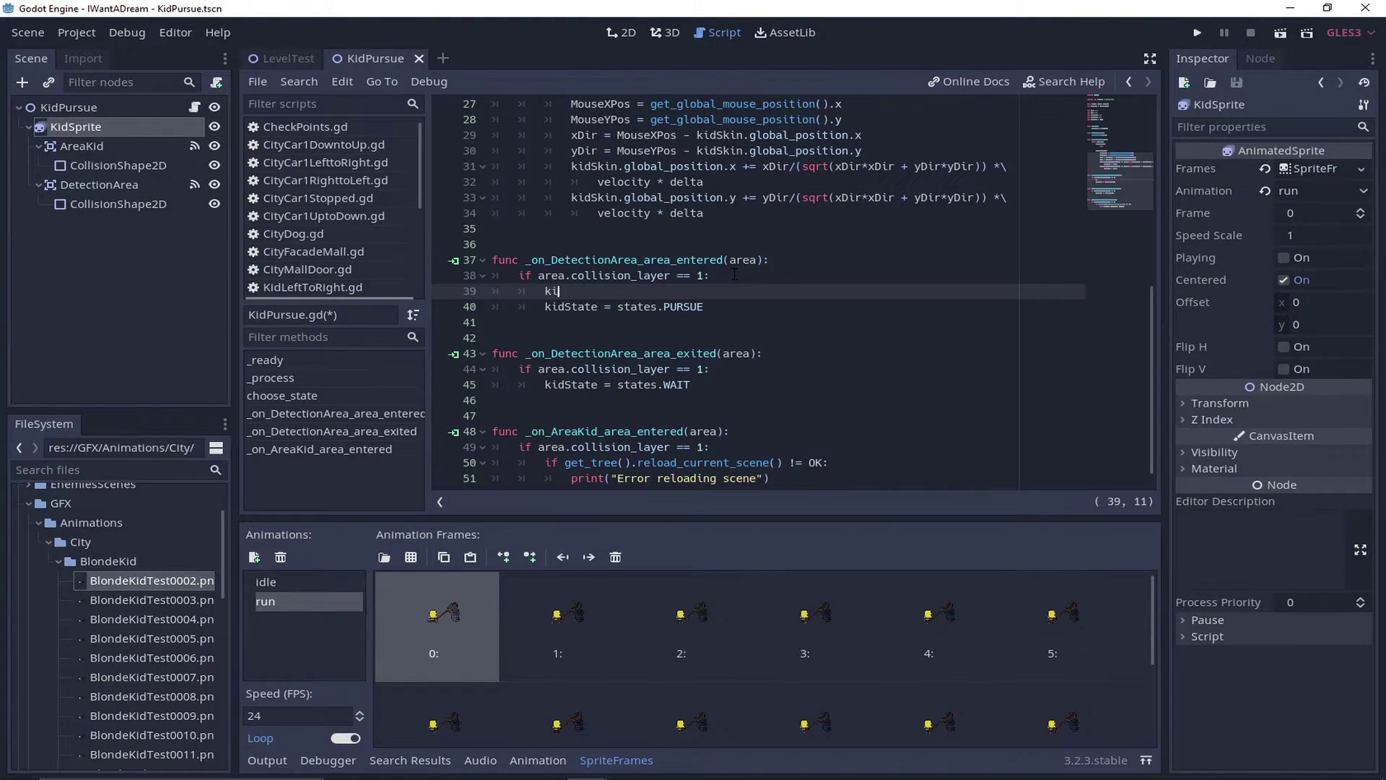
Step: Add kidSkin.play("run") to _on_DetectionArea_area_entered in KidPursue.gd, and run the project
{"action": "type", "text": "dSkin.play(\"run\")"}
{"action": "key", "text": "F5"}
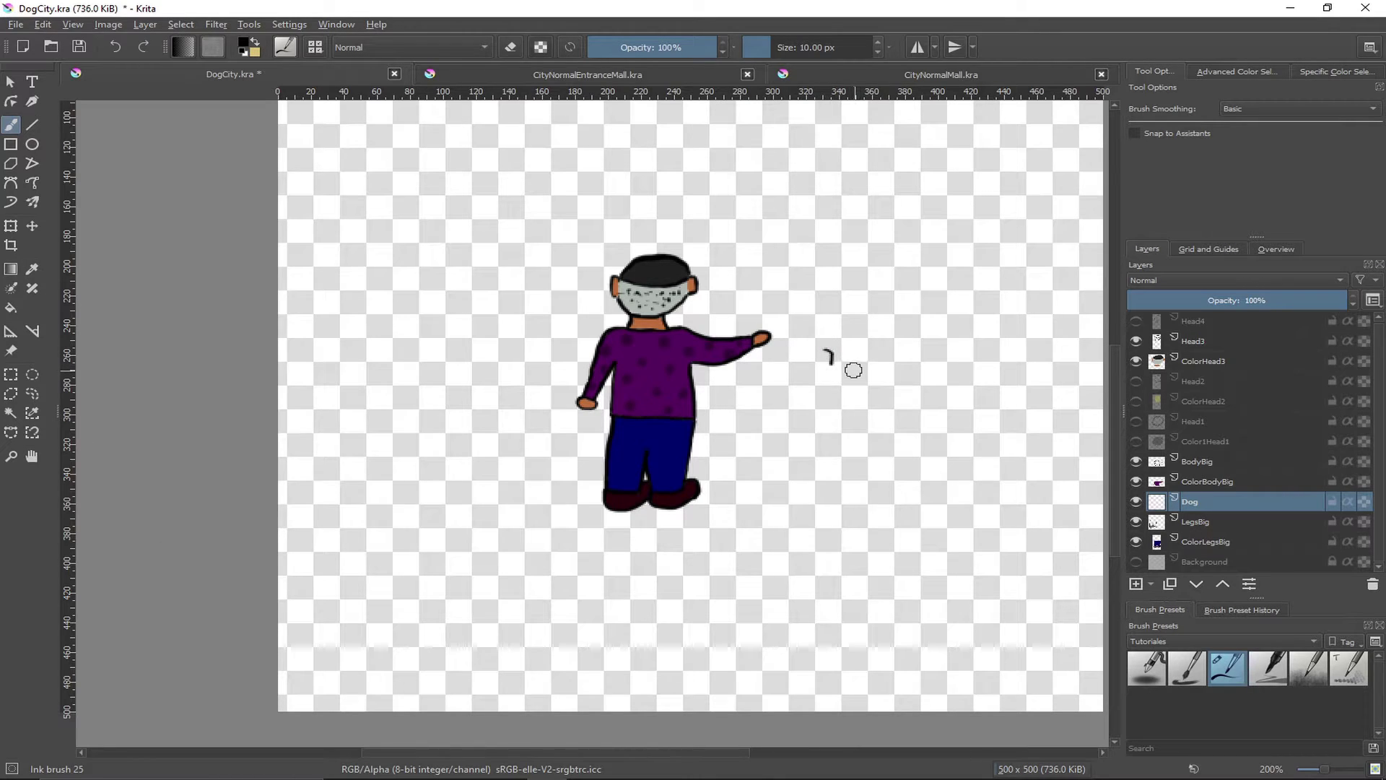
Step: Switch to Krita, try a short black stroke beside the man's hand on DogCity.kra's Dog layer, and undo it
{"action": "left_click_drag", "start_coordinate": [827, 351], "coordinate": [837, 365]}
{"action": "key", "text": "ctrl+z"}
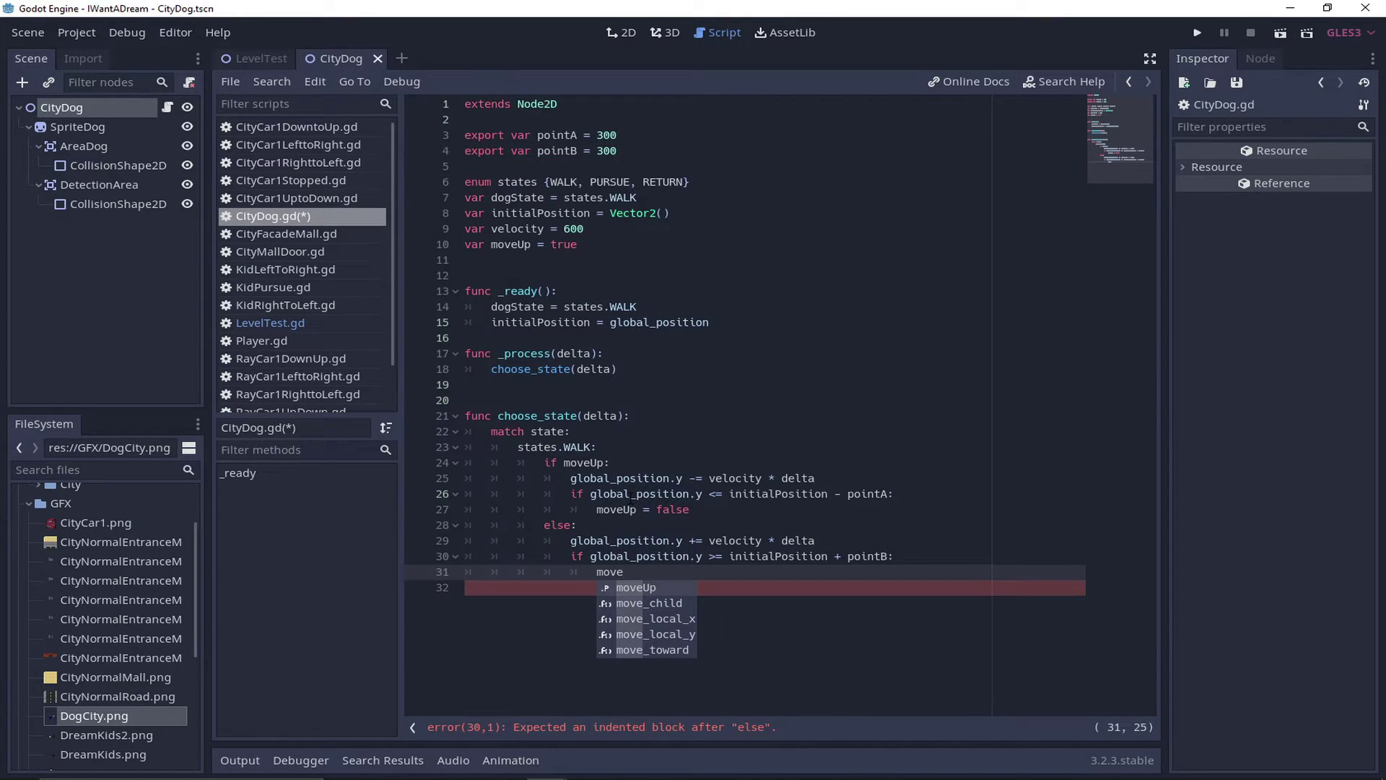
Step: In Godot's CityDog.gd, set moveUp = true at the pointB limit, write the states.PURSUE branch, and run the project
{"action": "type", "text": "p"}
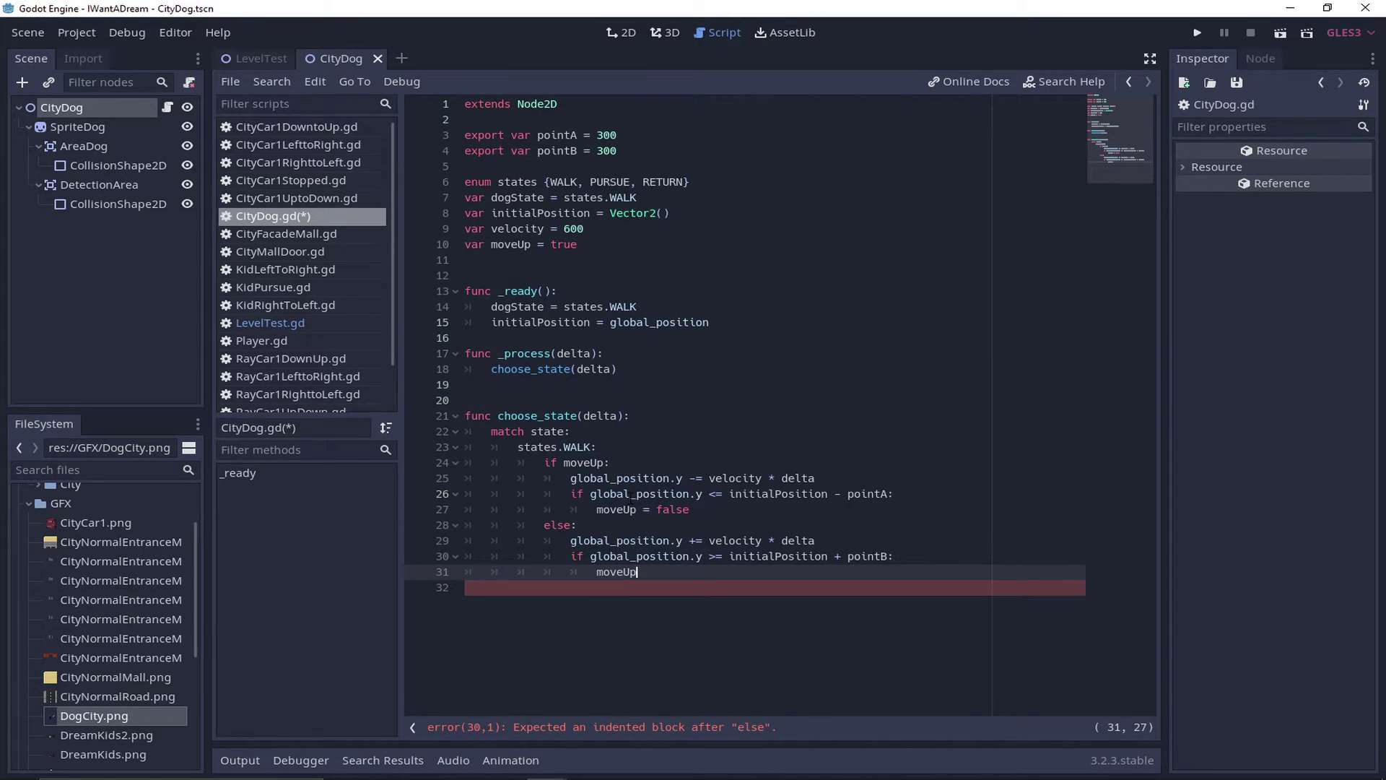
{"action": "type", "text": " = tru"}
{"action": "type", "text": "es."}
{"action": "type", "text": "PURSUE:"}
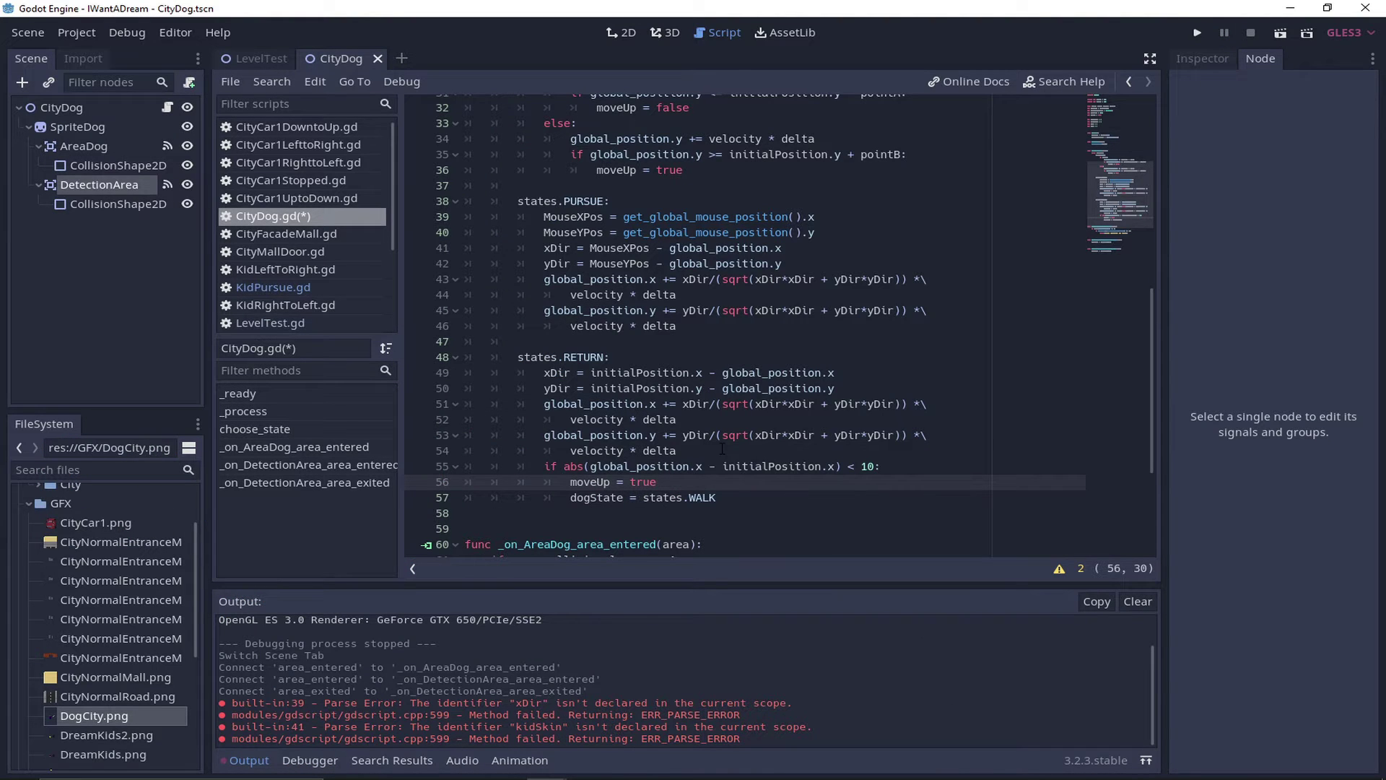
{"action": "left_click", "coordinate": [1198, 32]}
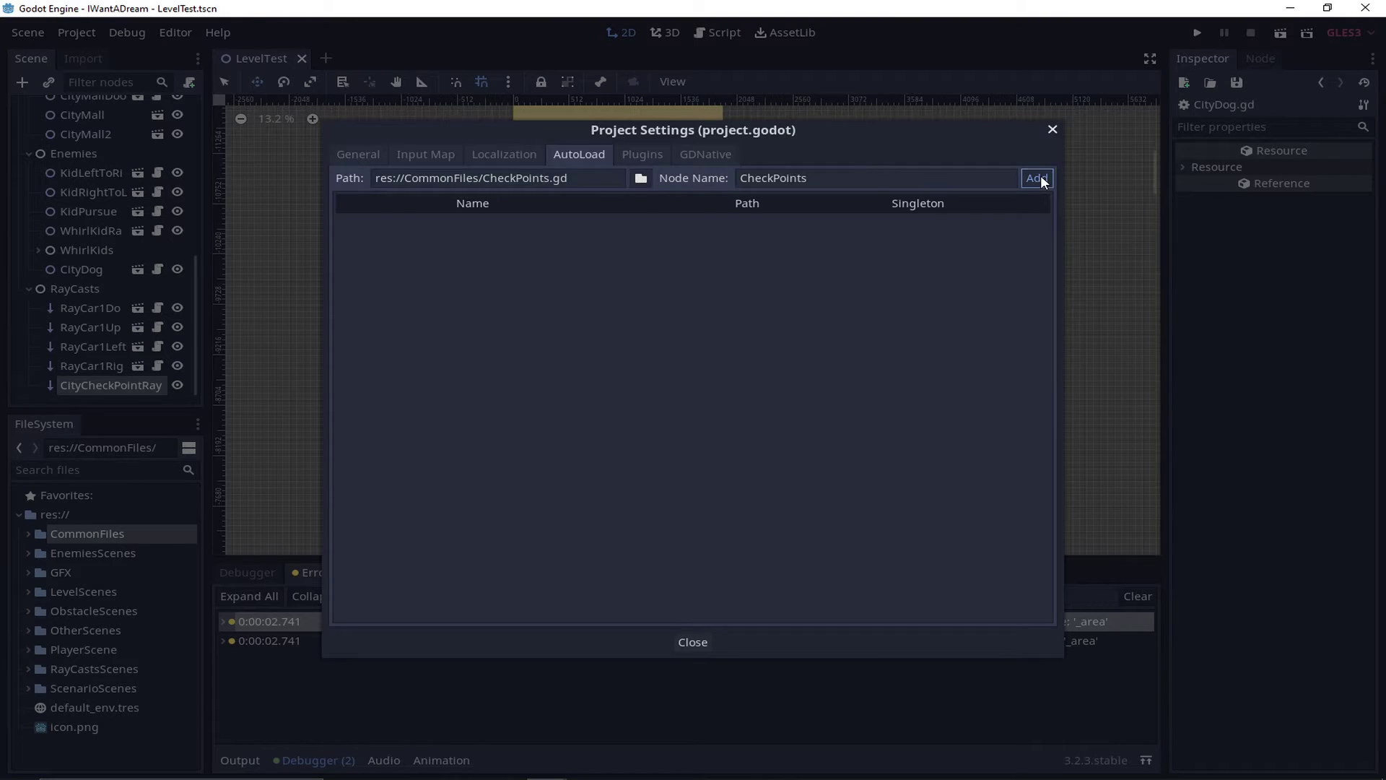
Step: Register res://CommonFiles/CheckPoints.gd as the CheckPoints autoload, and run the project with the camera starting at CheckPoints.checkPointTest
{"action": "left_click", "coordinate": [1037, 178]}
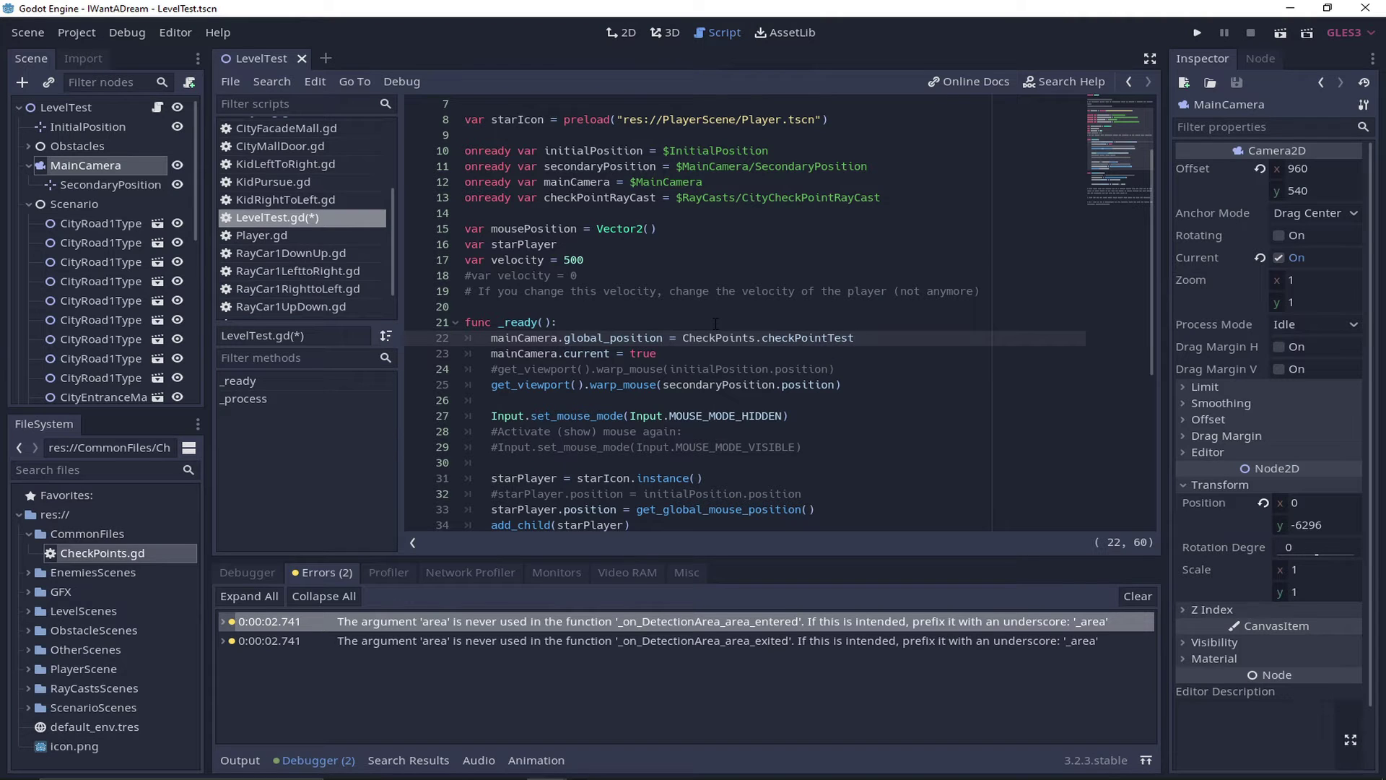
{"action": "left_click", "coordinate": [1197, 32]}
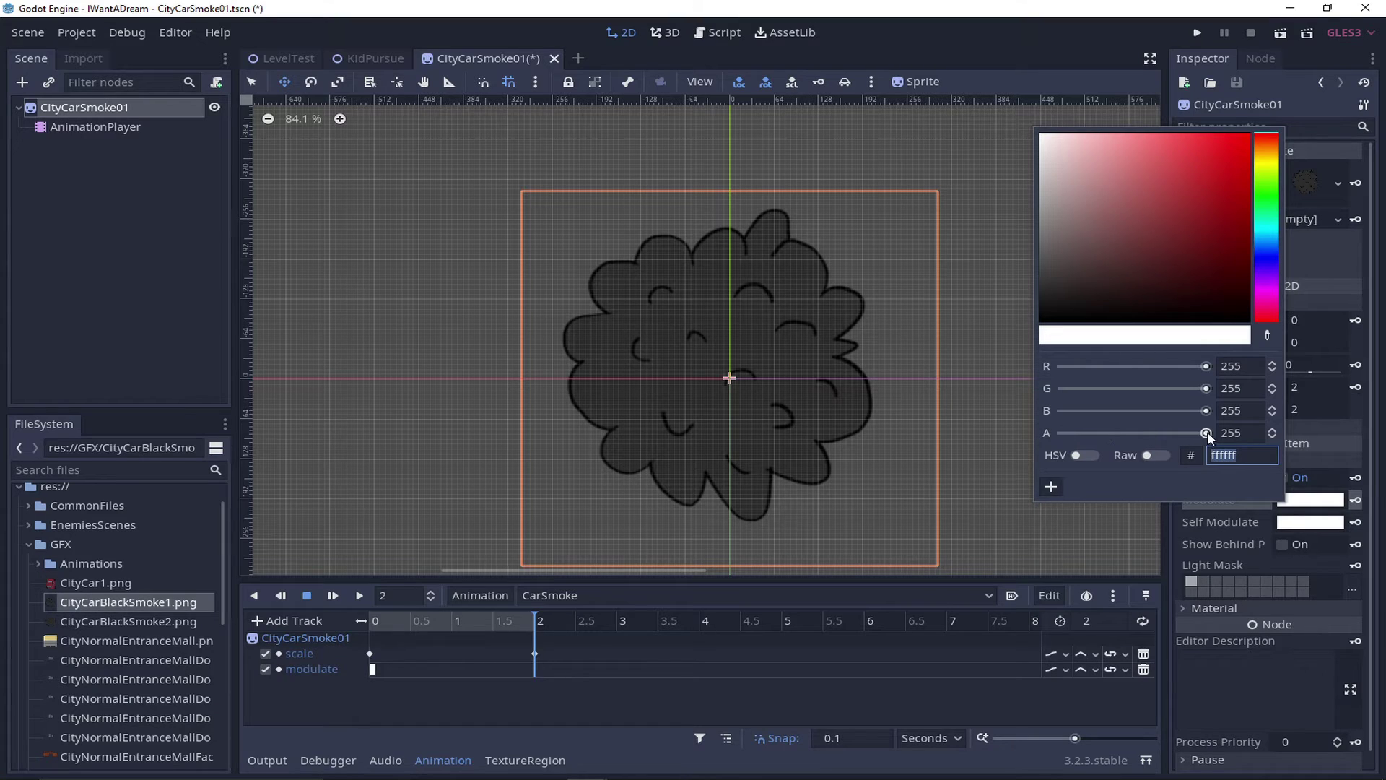
Step: Lower CityCarSmoke01's modulate alpha at 2 seconds in the CarSmoke animation, and rename CityCar1DowntoUp's new Position2D node as PositionSmoke
{"action": "left_click_drag", "start_coordinate": [1205, 432], "coordinate": [1071, 435]}
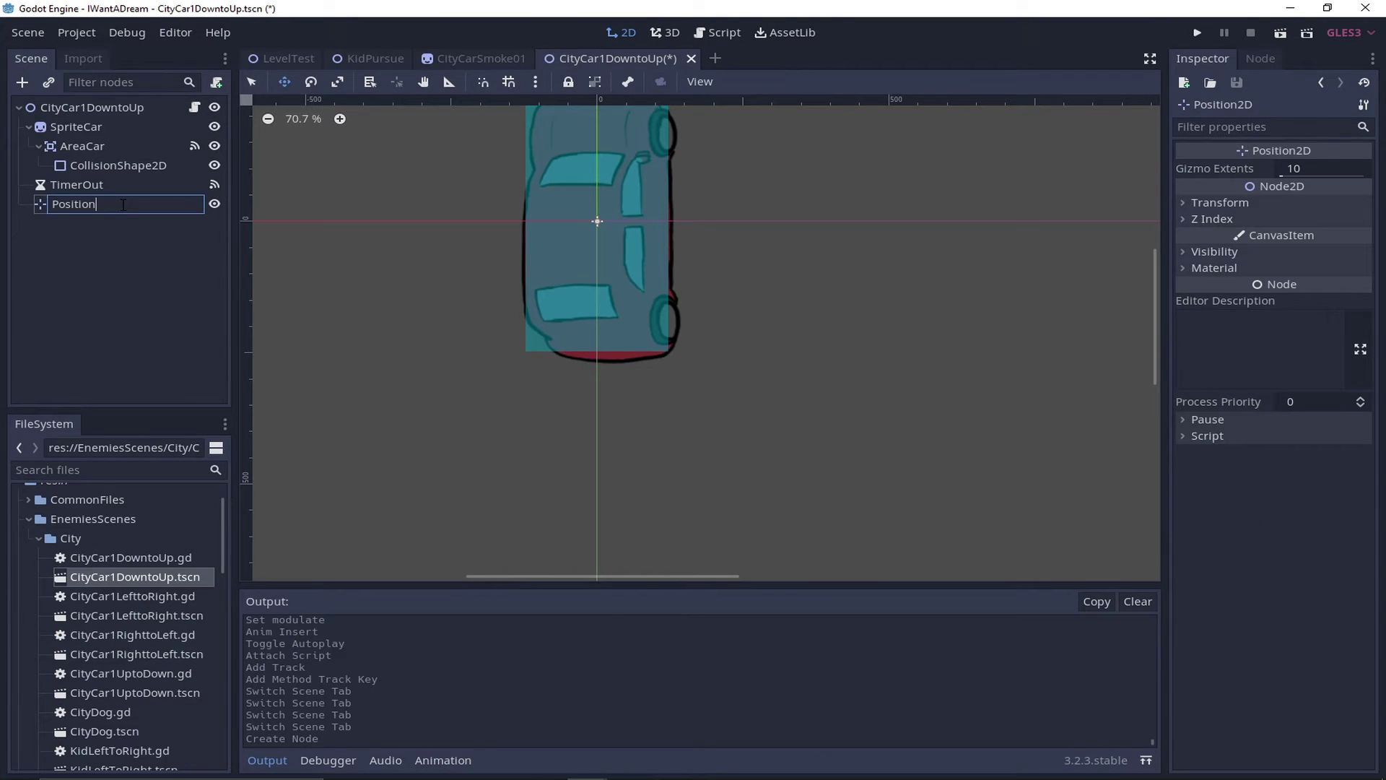
{"action": "key", "text": "Return"}
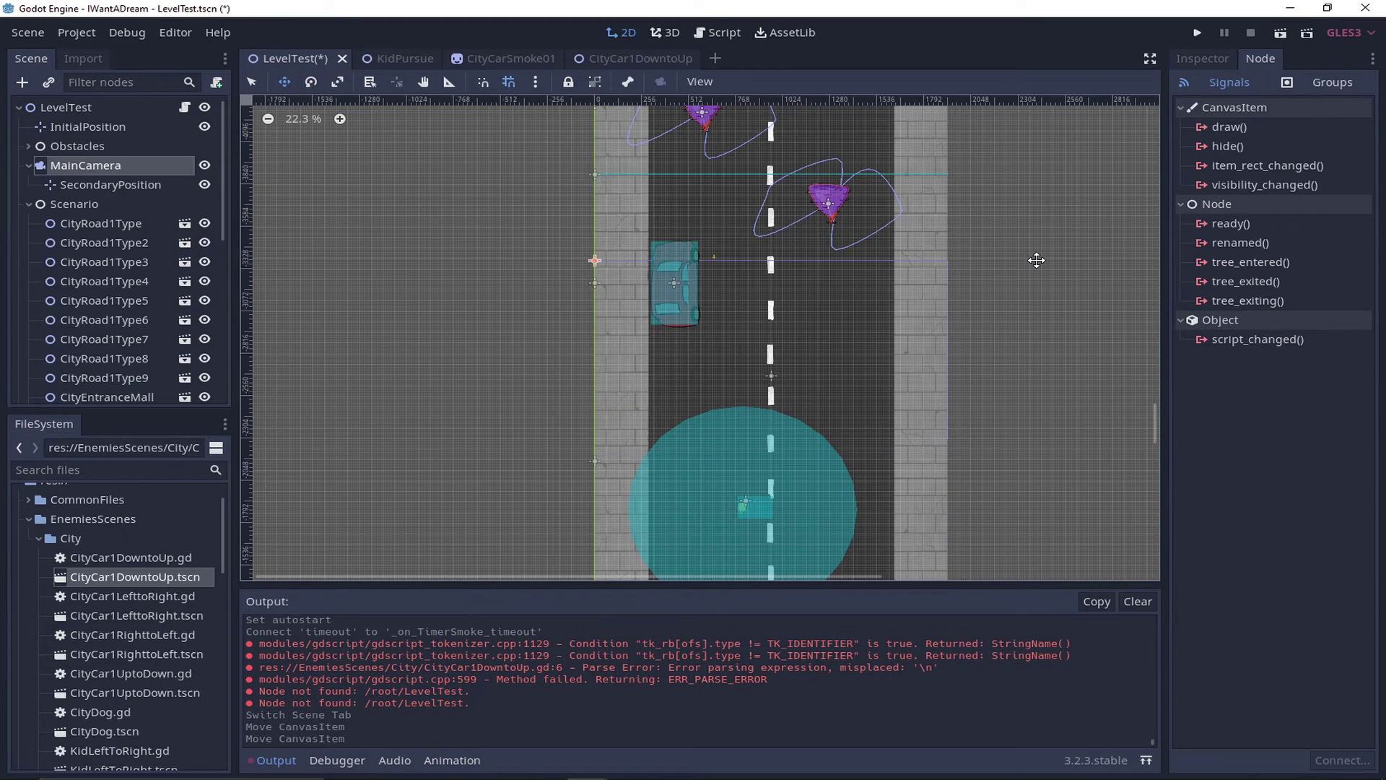
Step: Make the Curve2D of Path2DKid unique in the LevelTest scene
{"action": "middle_click_drag", "start_coordinate": [1036, 260], "coordinate": [1046, 413]}
{"action": "scroll", "coordinate": [799, 300], "scroll_direction": "up", "scroll_amount": 3}
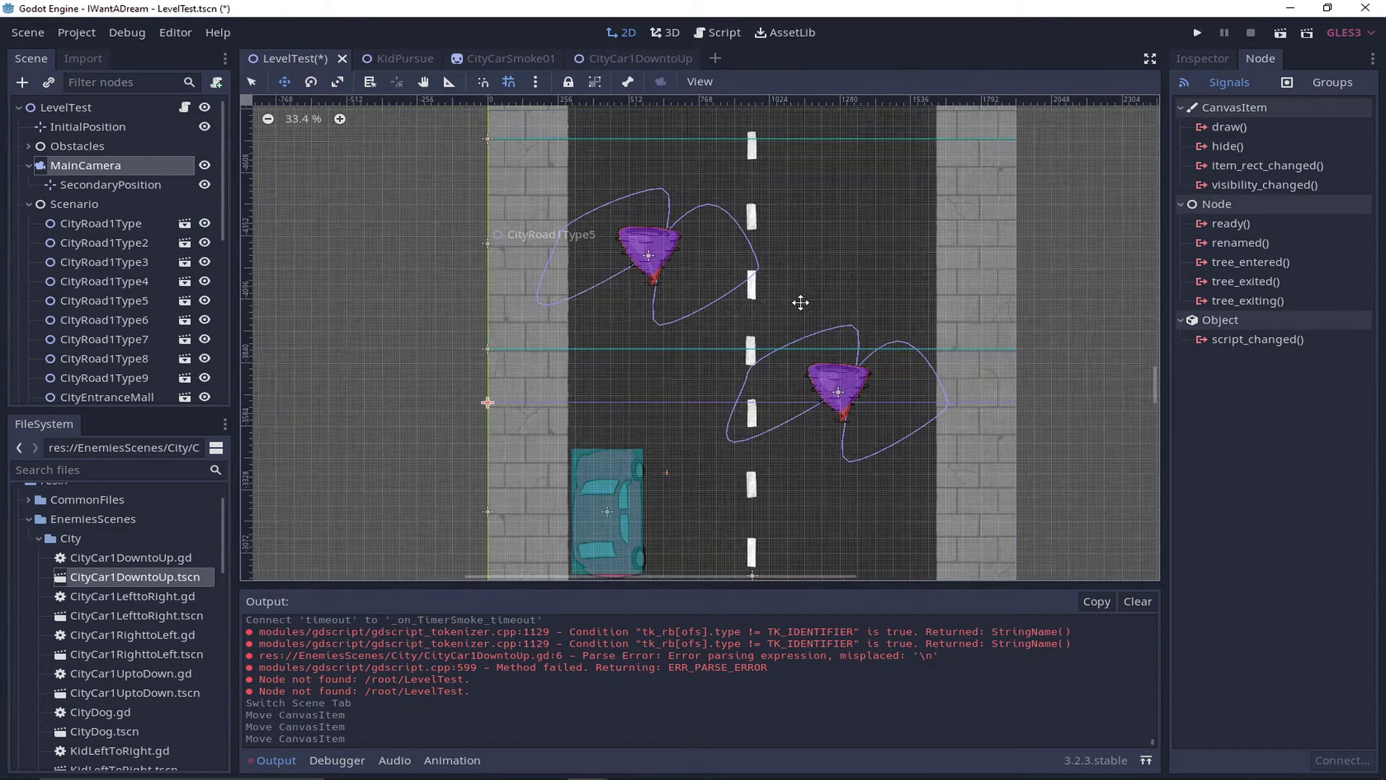
{"action": "left_click", "coordinate": [776, 346]}
{"action": "left_click", "coordinate": [1365, 170]}
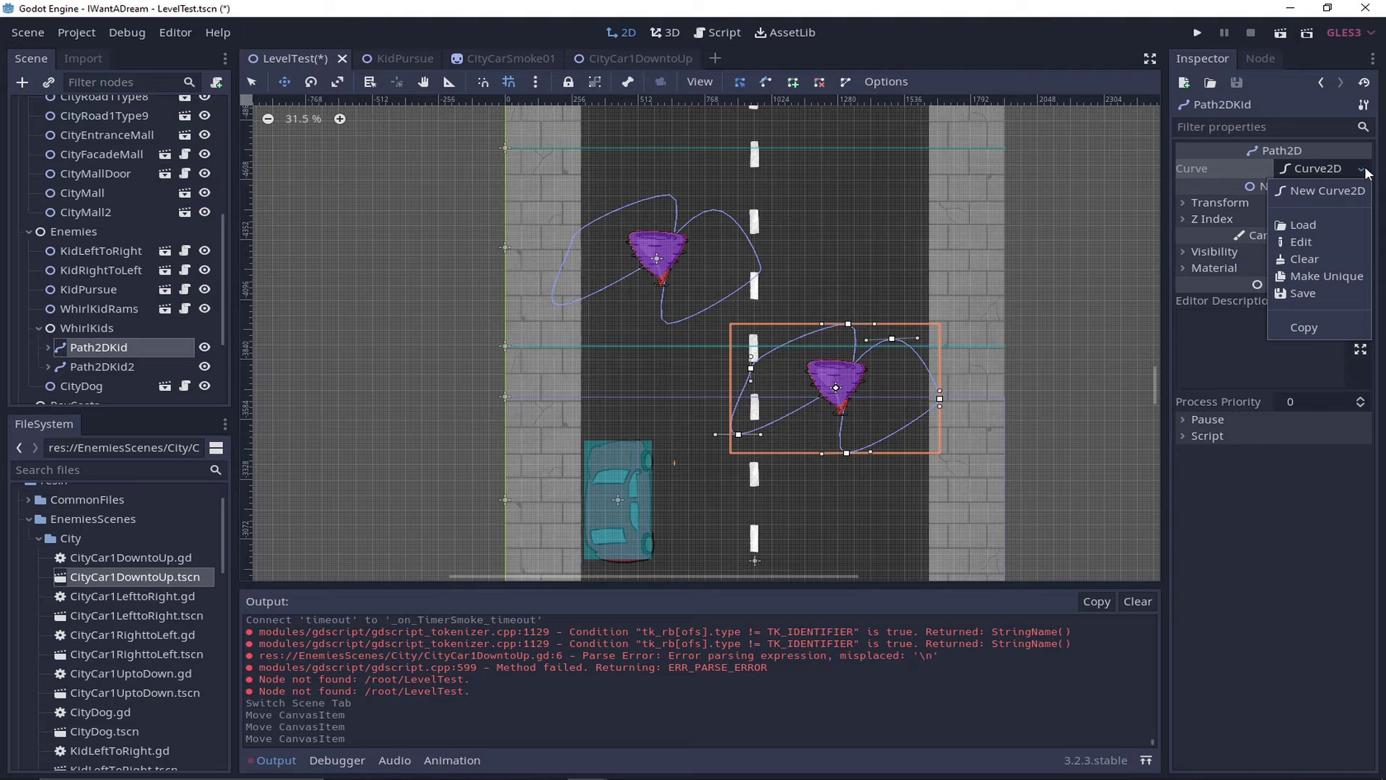
{"action": "left_click", "coordinate": [1341, 275]}
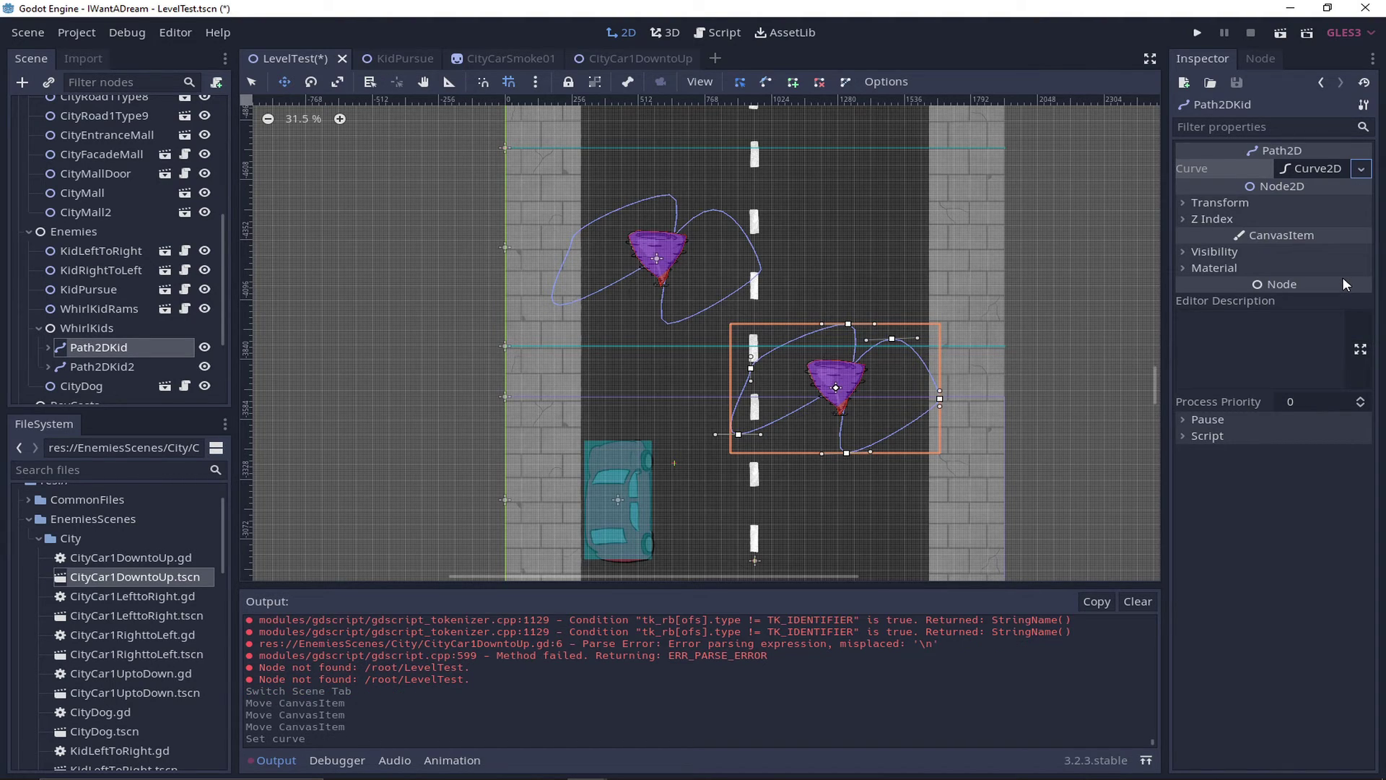
Step: Reshape Path2DKid's curve into a wide, flat figure eight around the purple whirl kid by moving its points
{"action": "scroll", "coordinate": [902, 372], "scroll_direction": "up", "scroll_amount": 4}
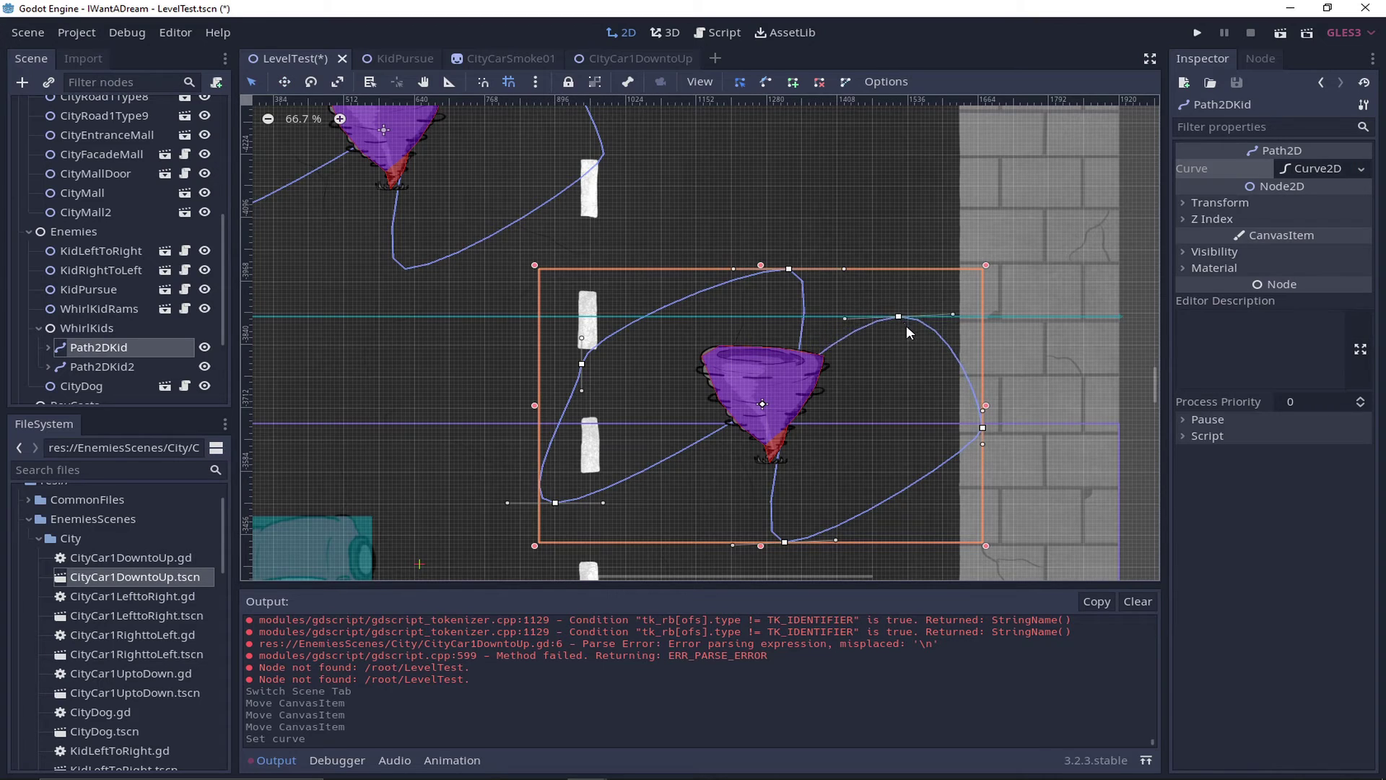
{"action": "left_click_drag", "start_coordinate": [907, 328], "coordinate": [900, 327]}
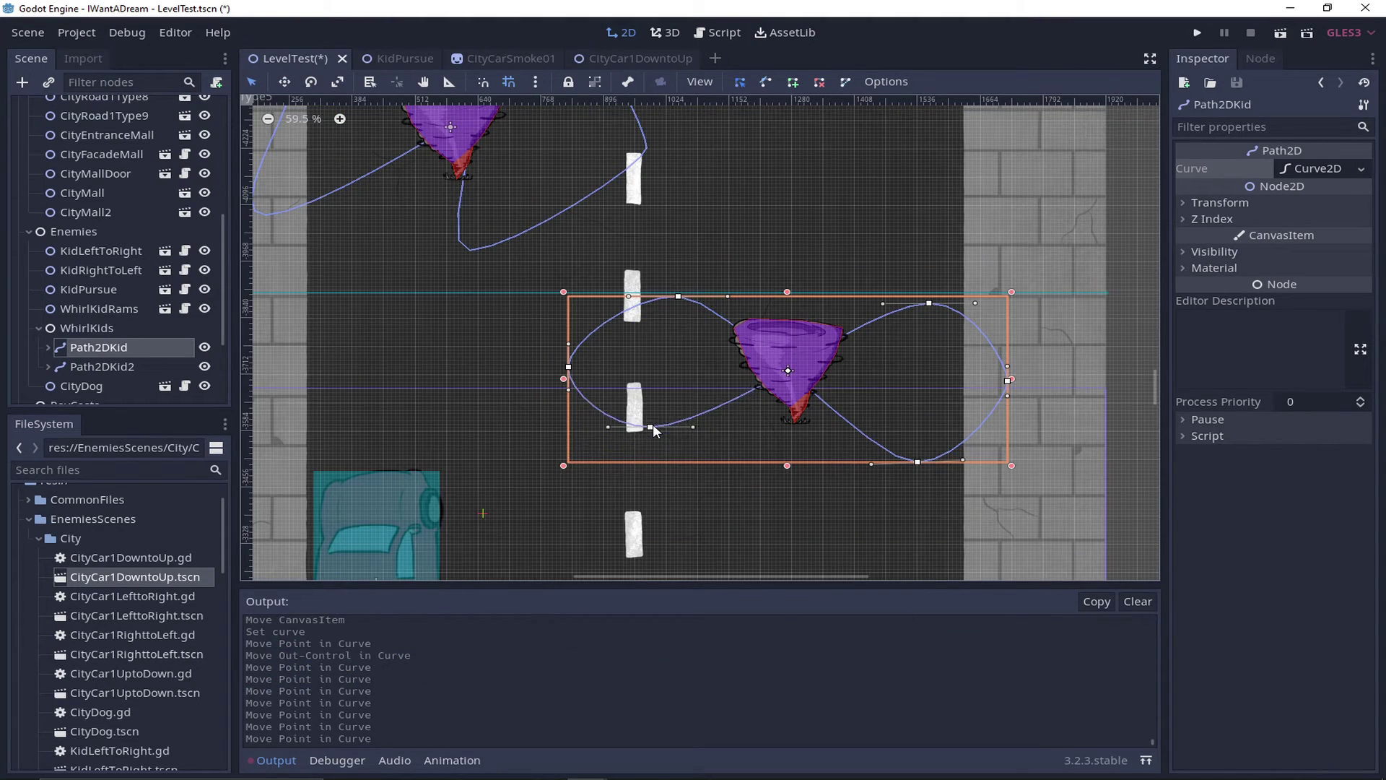
{"action": "left_click_drag", "start_coordinate": [659, 441], "coordinate": [674, 456]}
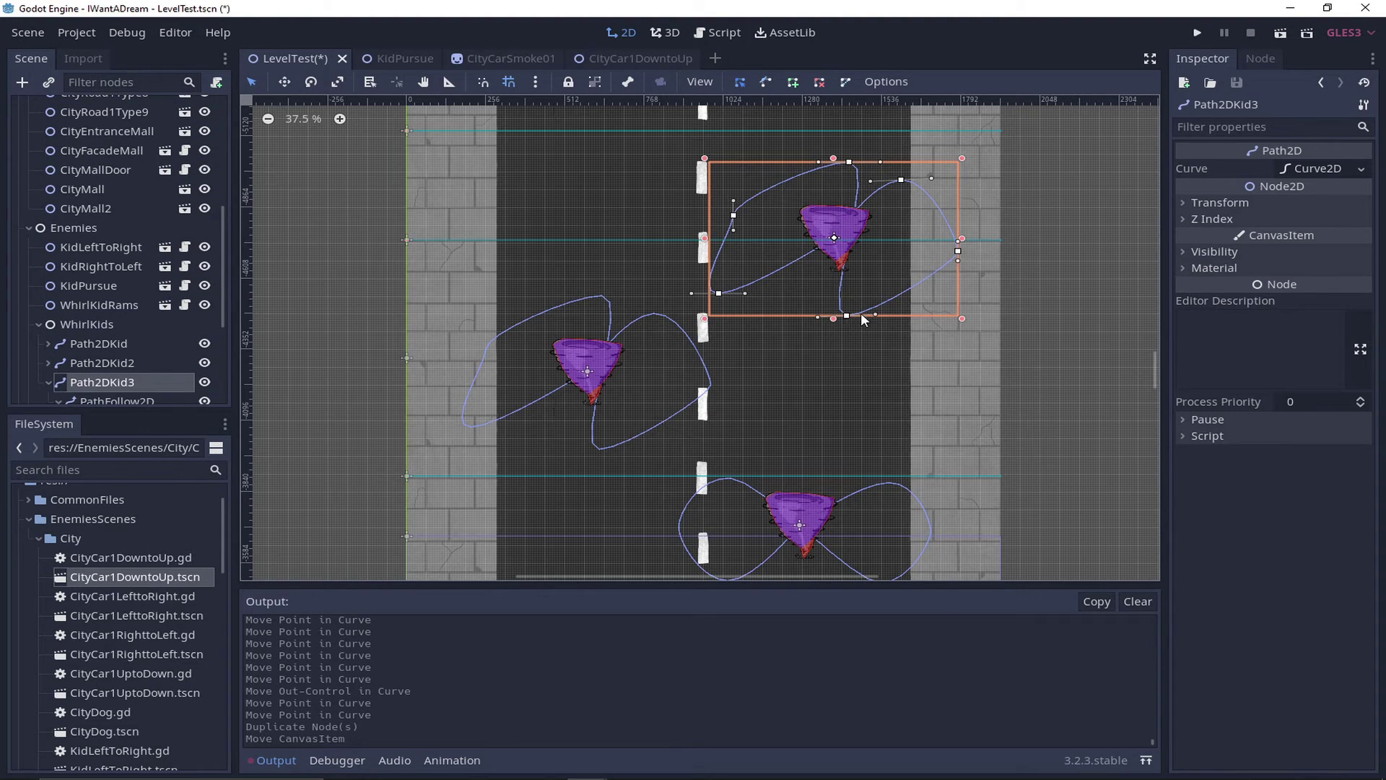
Step: Reshape Path2DKid3's curve with a raised lower-right point, a deeper lower-left loop and a wider left side
{"action": "left_click_drag", "start_coordinate": [862, 315], "coordinate": [901, 285]}
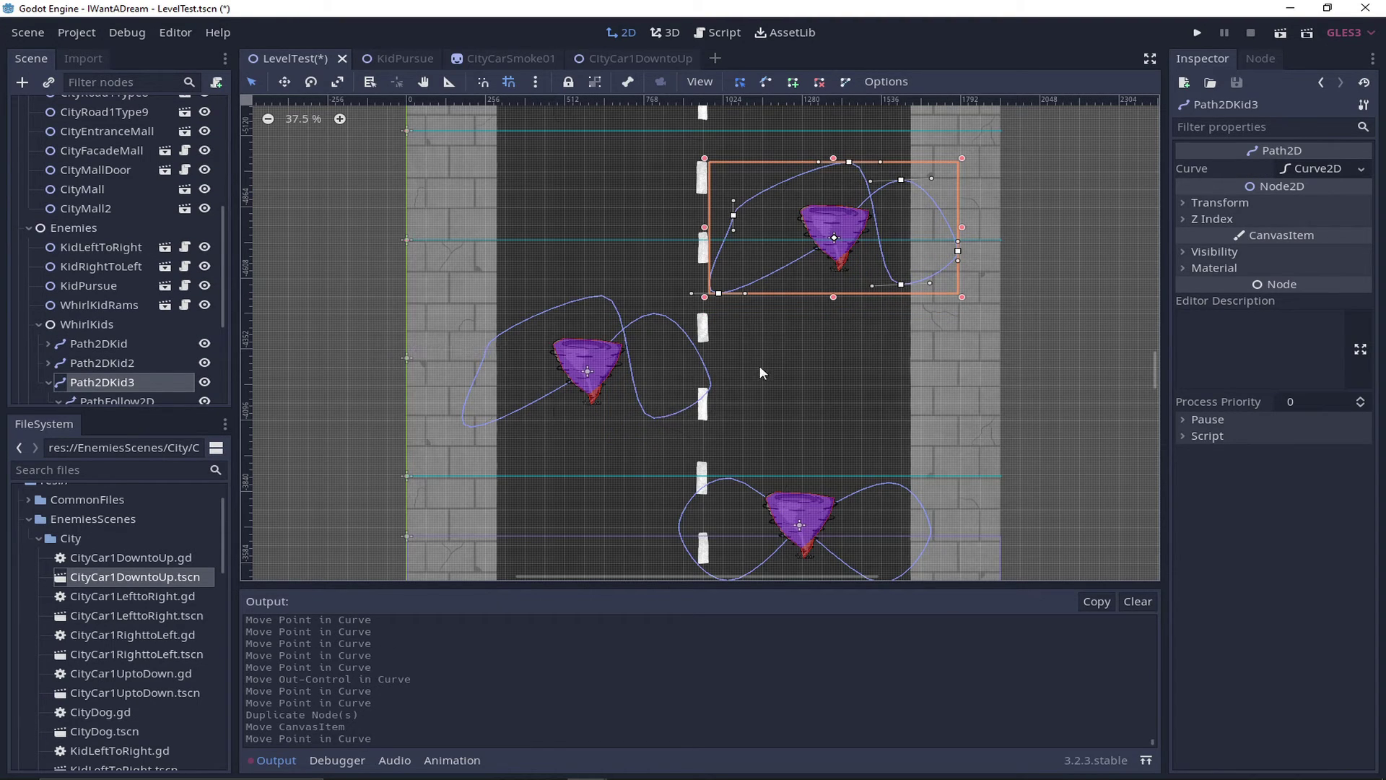
{"action": "left_click_drag", "start_coordinate": [719, 293], "coordinate": [817, 342]}
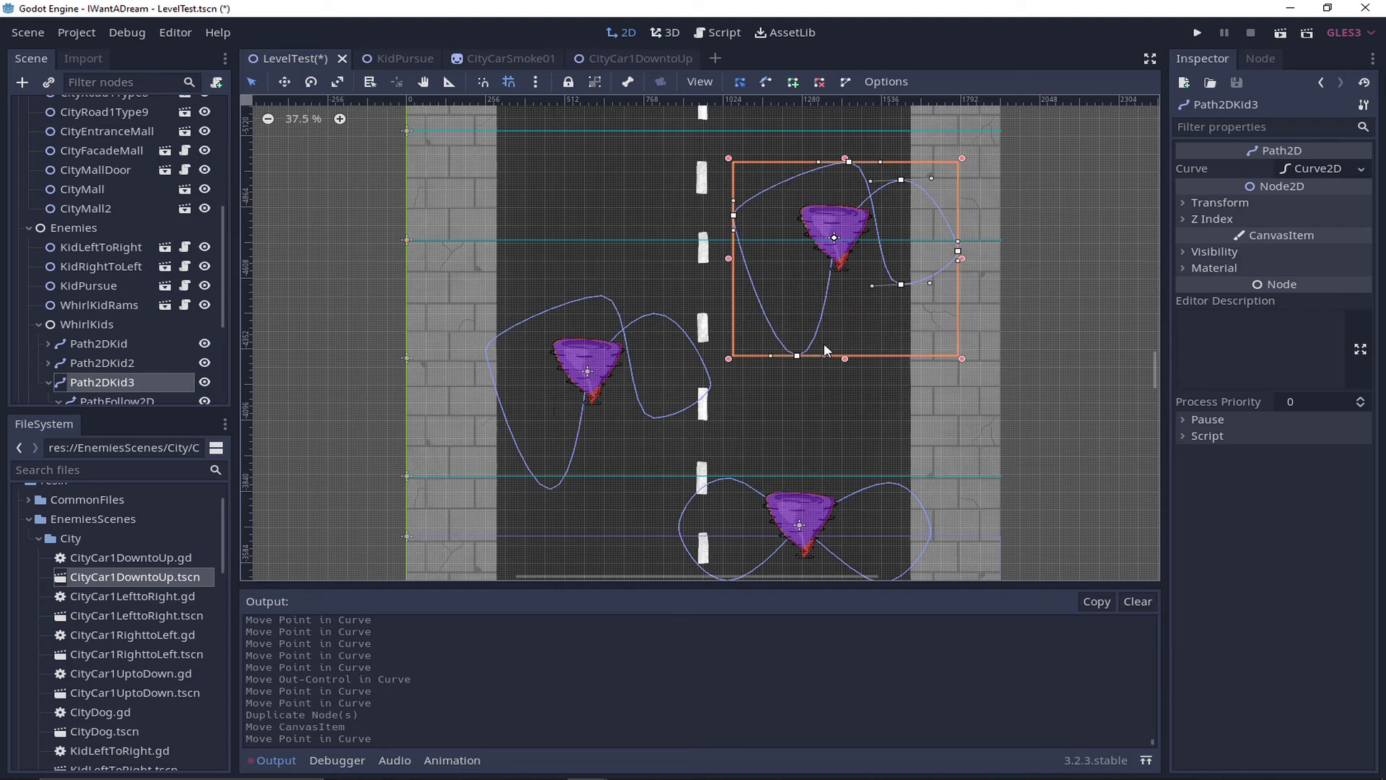
{"action": "left_click_drag", "start_coordinate": [734, 216], "coordinate": [671, 215]}
Step: Run the project to test the reshaped whirl kid paths and the smoke positions on the city cars
{"action": "key", "text": "F5"}
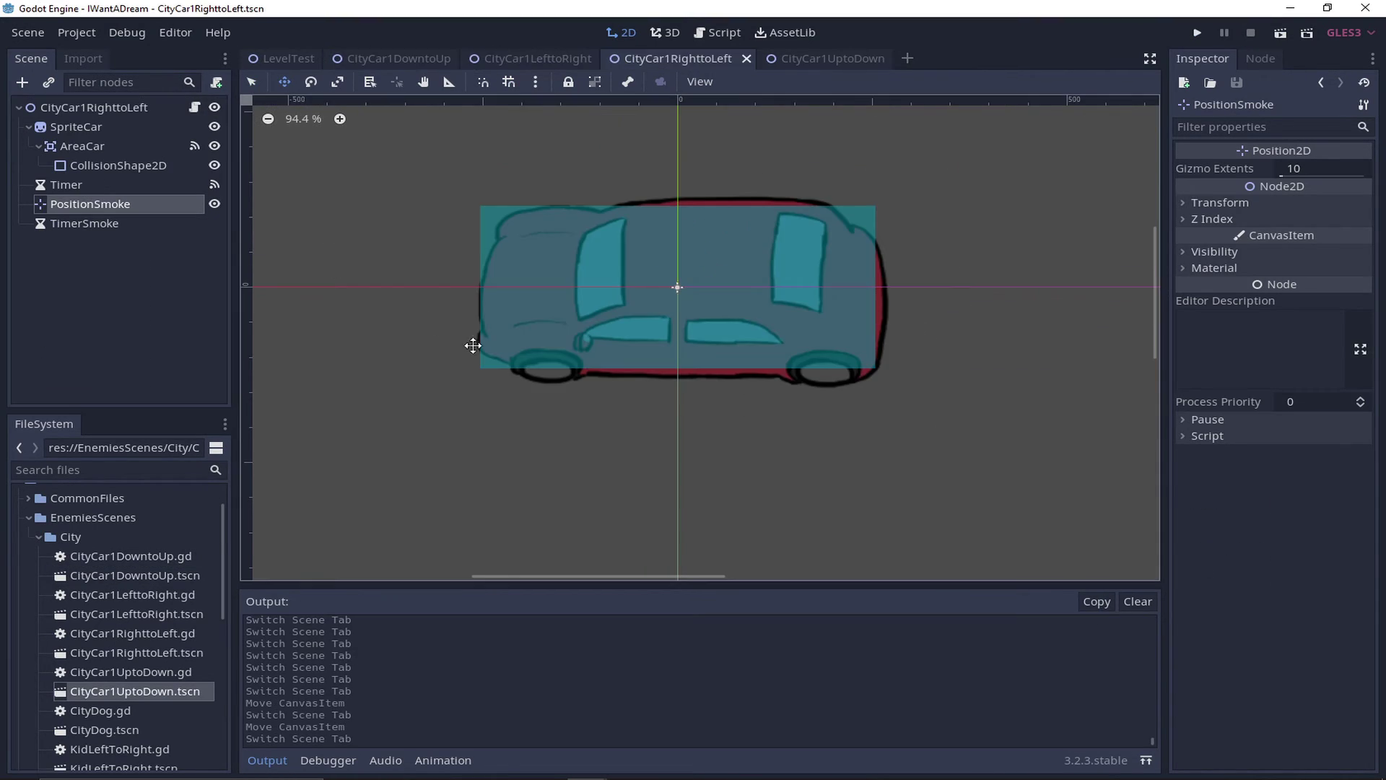
{"action": "key", "text": "F5"}
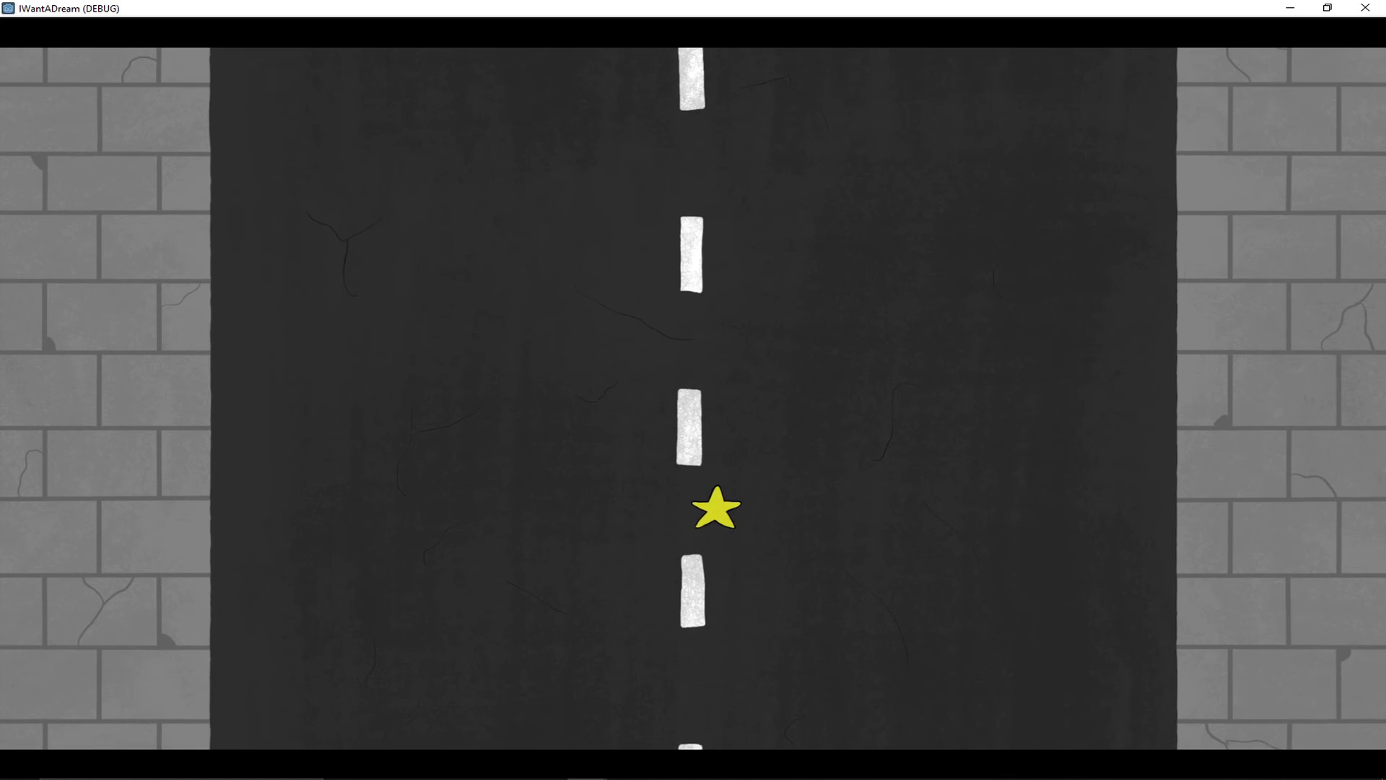